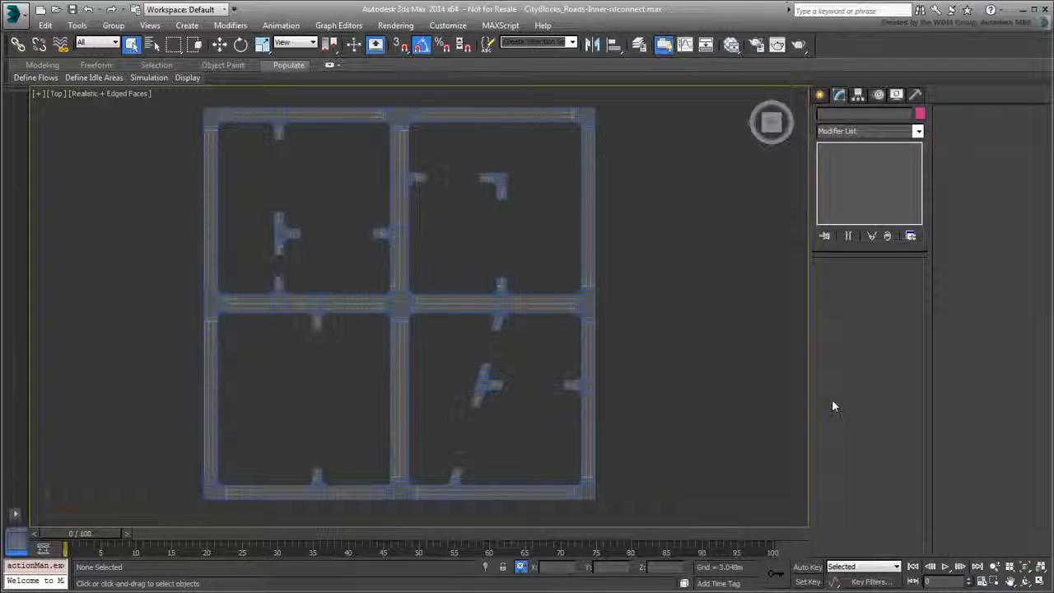
# Step: With 3D snapping on and limited to midpoints, draw a straight vertical line joining the two road stubs in the lower-left block
pyautogui.rightClick(399, 47)
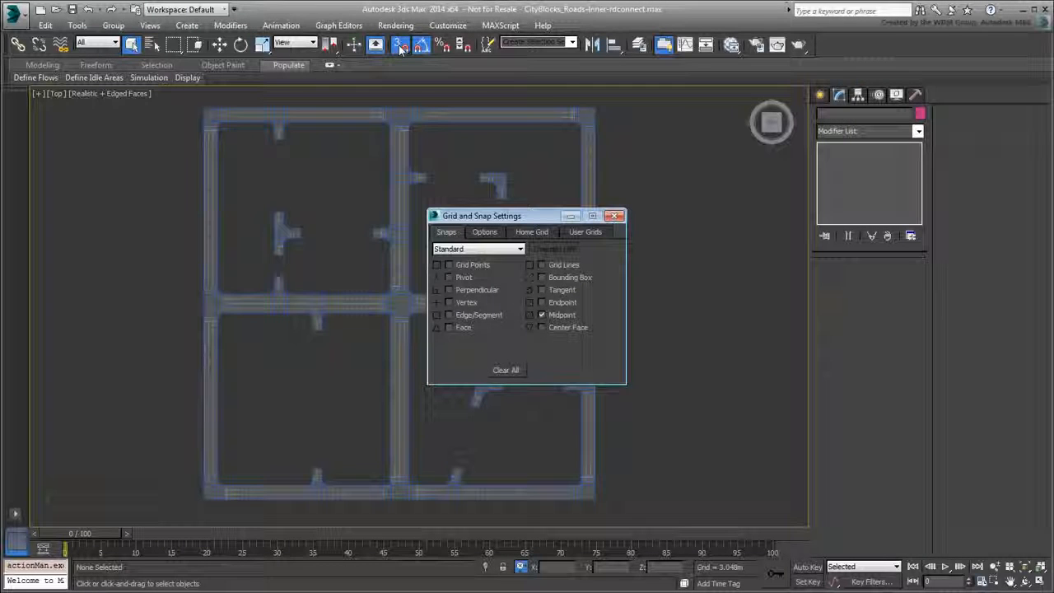
pyautogui.click(613, 216)
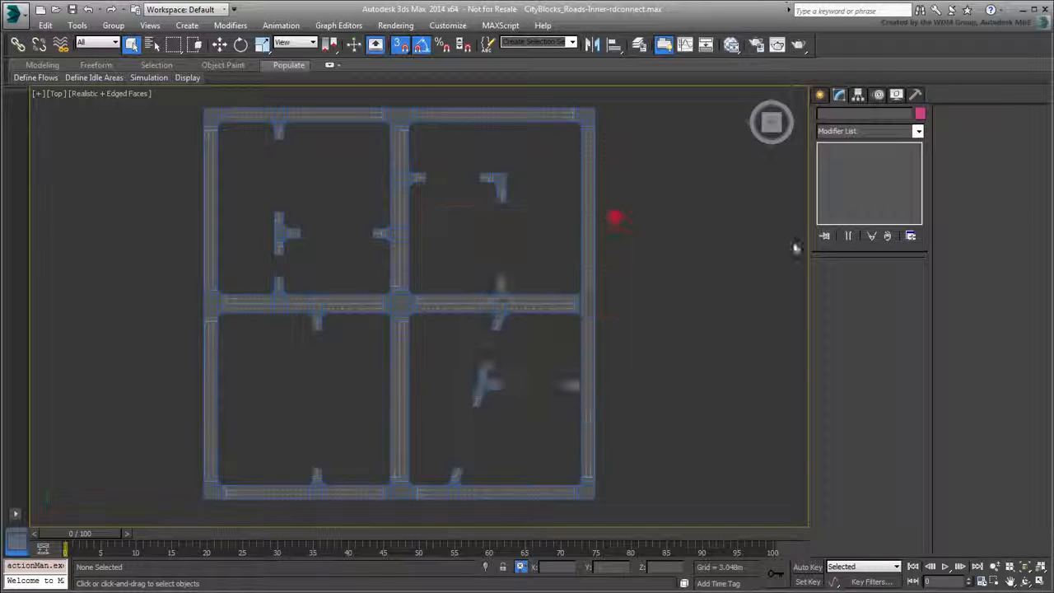
pyautogui.click(820, 94)
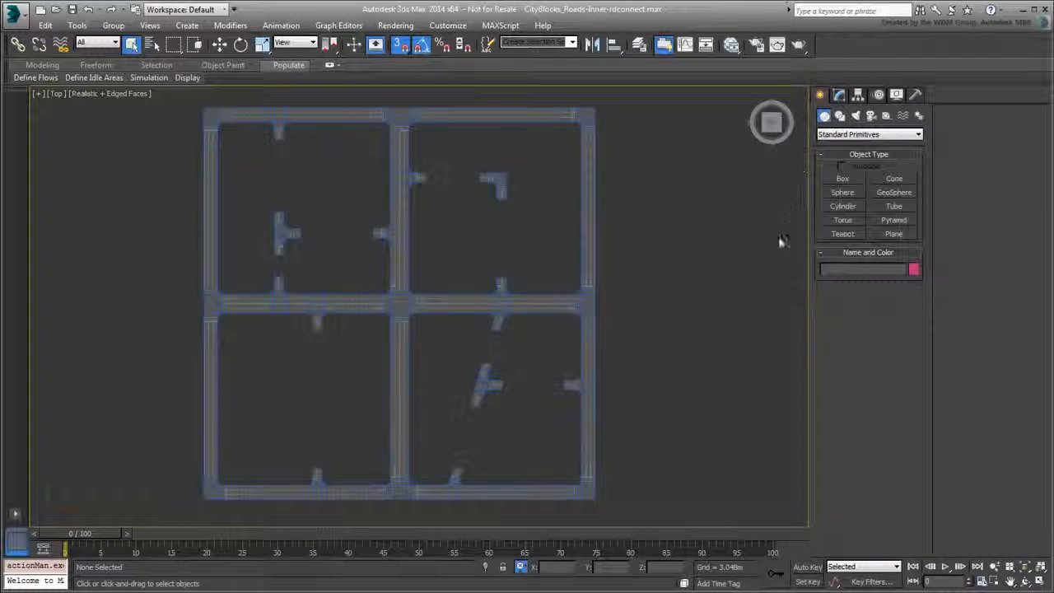
pyautogui.click(839, 115)
pyautogui.click(843, 189)
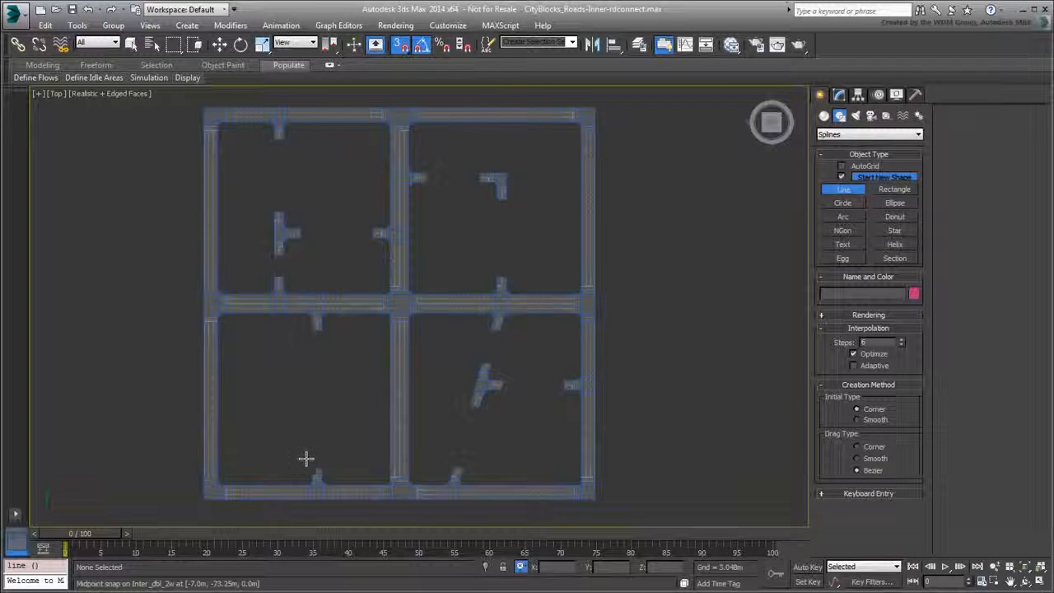
pyautogui.click(316, 467)
pyautogui.click(316, 331)
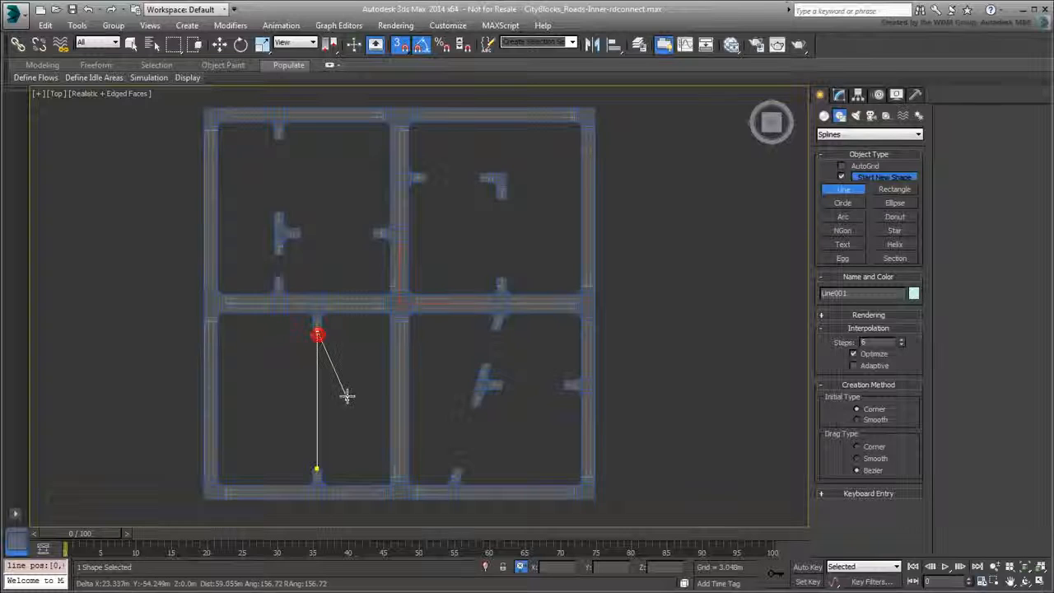
pyautogui.rightClick(350, 386)
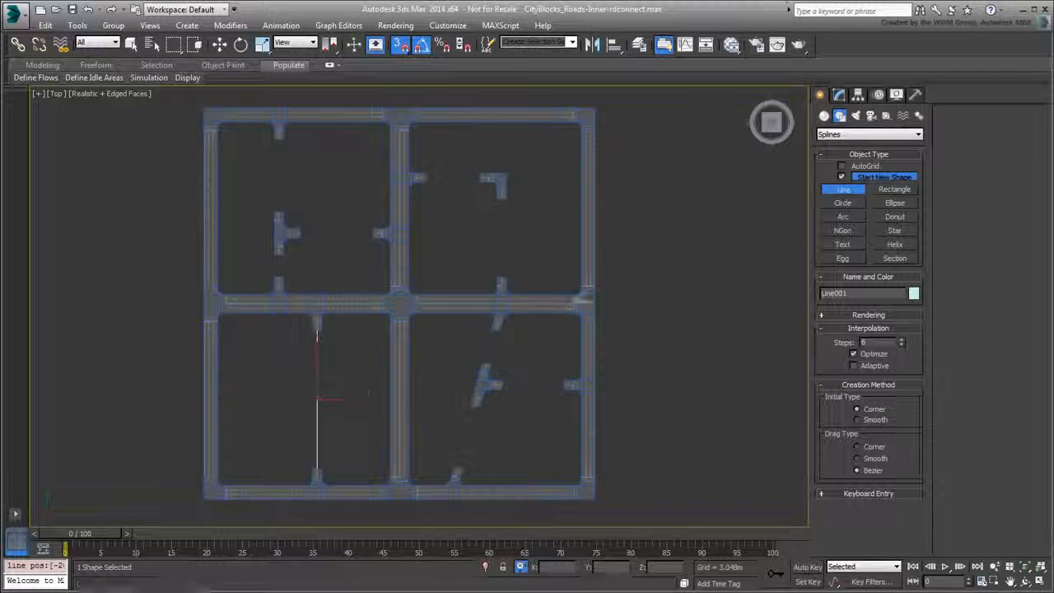
# Step: Turn off Start New Shape and add lines joining the slanted T-junction's three ends to the facing road stubs in the lower-right block
pyautogui.click(841, 189)
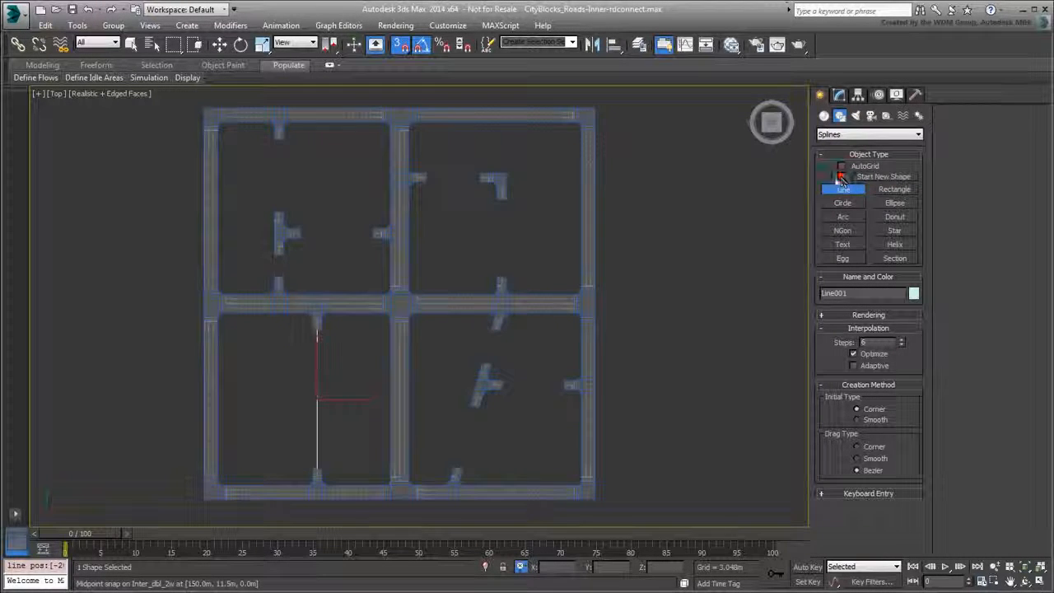
pyautogui.click(458, 471)
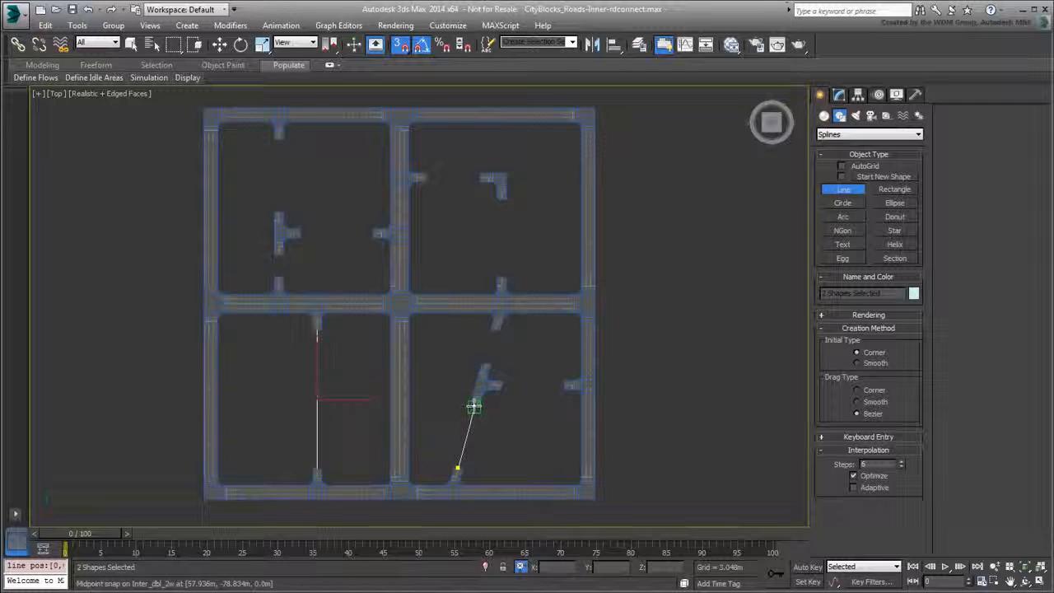
pyautogui.click(494, 327)
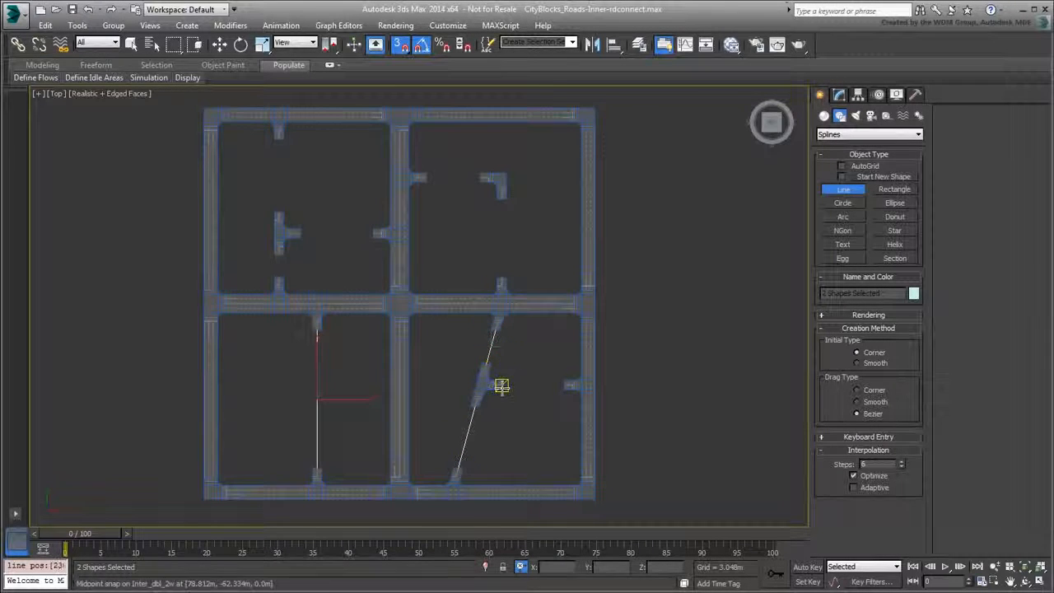
pyautogui.moveTo(499, 384); pyautogui.dragTo(564, 385)
pyautogui.rightClick(547, 350)
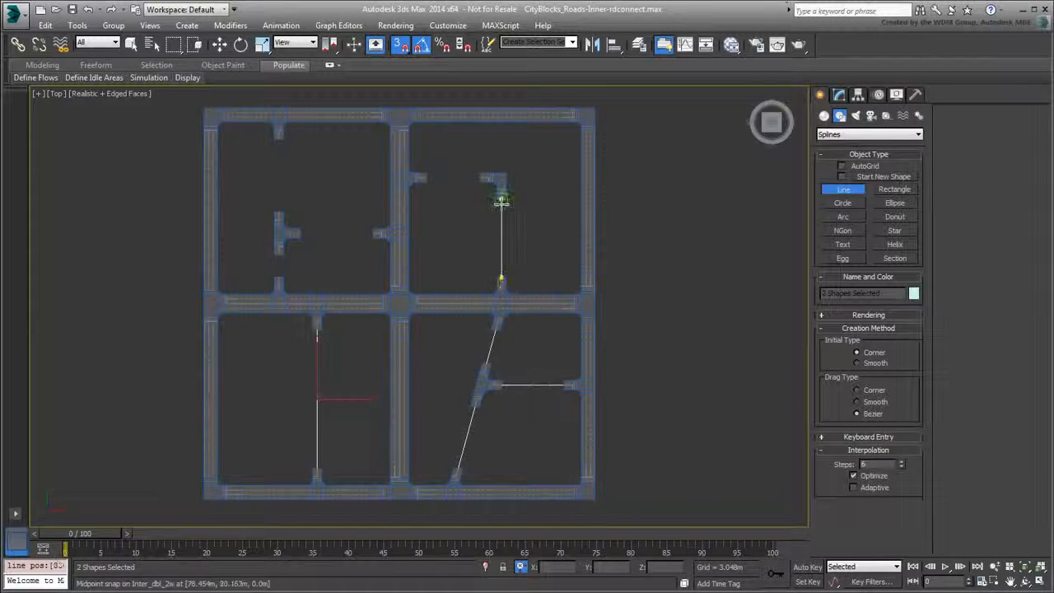
# Step: Add lines to the same shape joining the upper-right block's corner piece to its stubs, and the upper-left block's vertical stubs to the T-junction
pyautogui.click(496, 178)
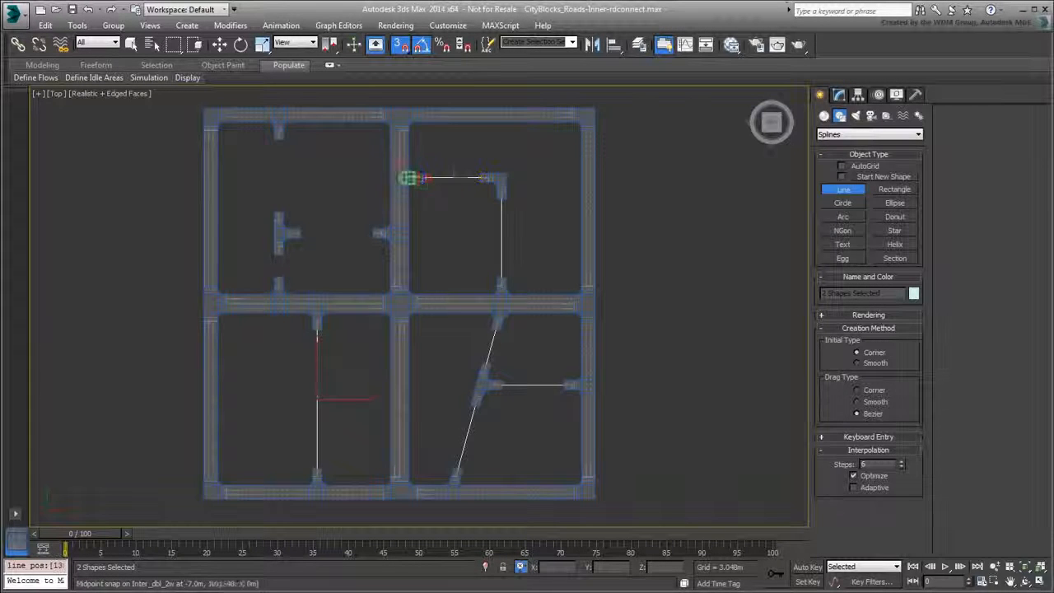
pyautogui.click(279, 138)
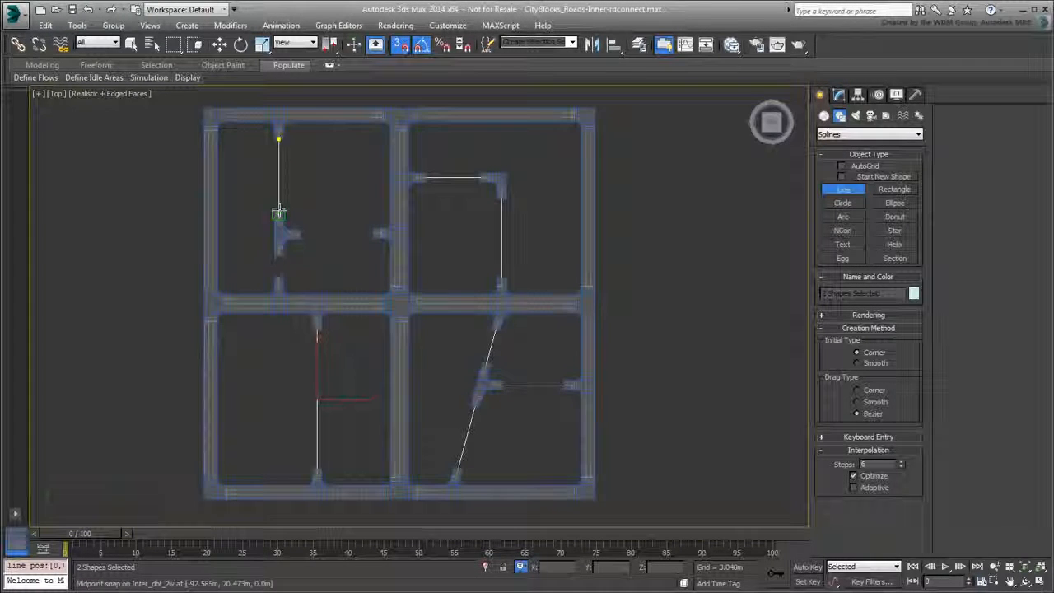
pyautogui.click(278, 271)
pyautogui.rightClick(315, 263)
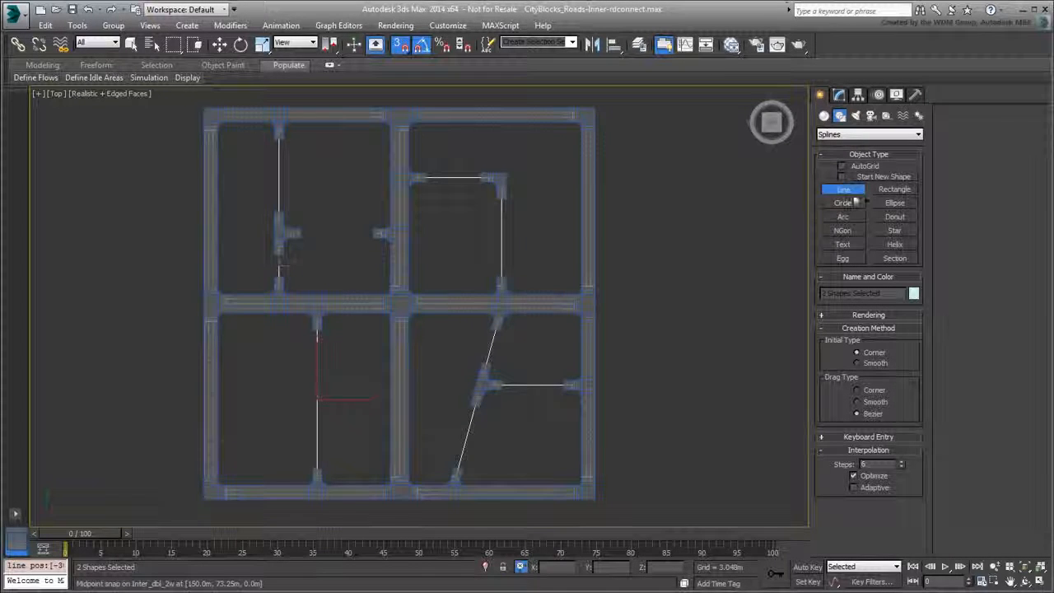
# Step: Draw the horizontal line from the upper-left block's T-junction to the facing road stub as a separate shape
pyautogui.click(874, 176)
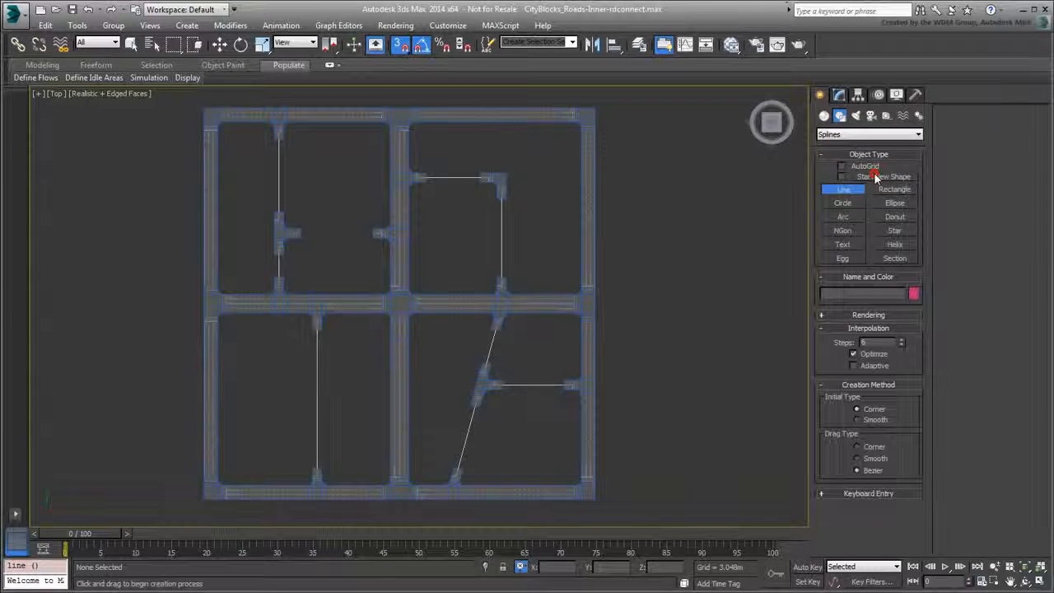
pyautogui.click(300, 233)
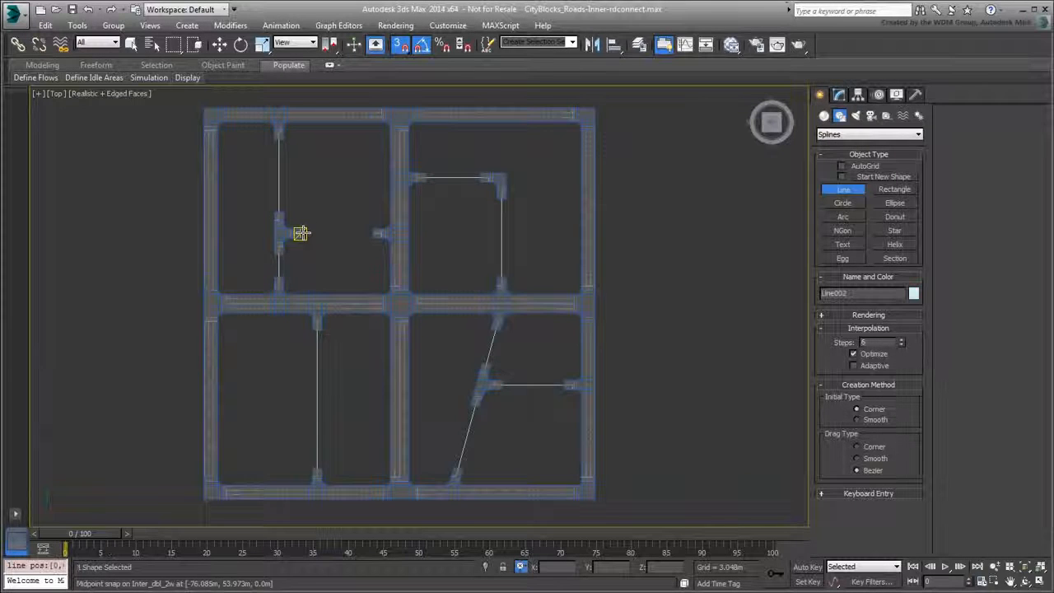
pyautogui.click(374, 233)
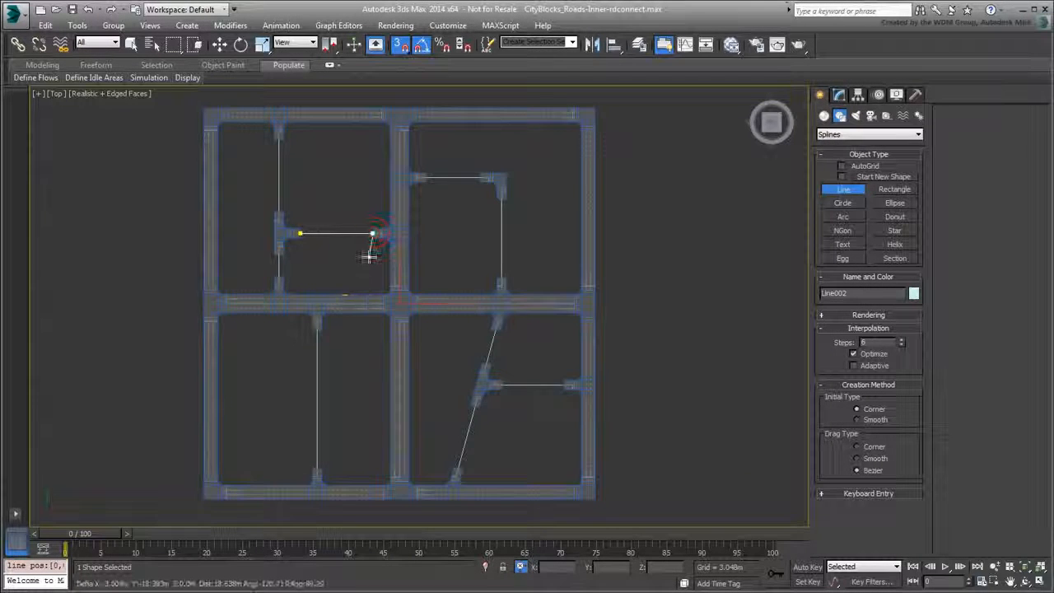
pyautogui.rightClick(373, 253)
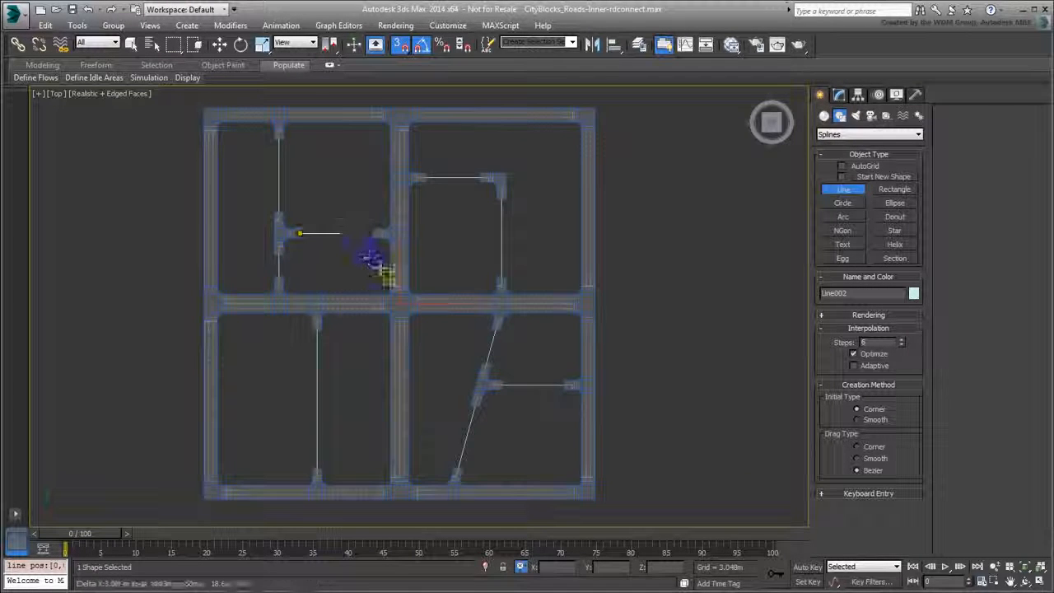
pyautogui.rightClick(676, 286)
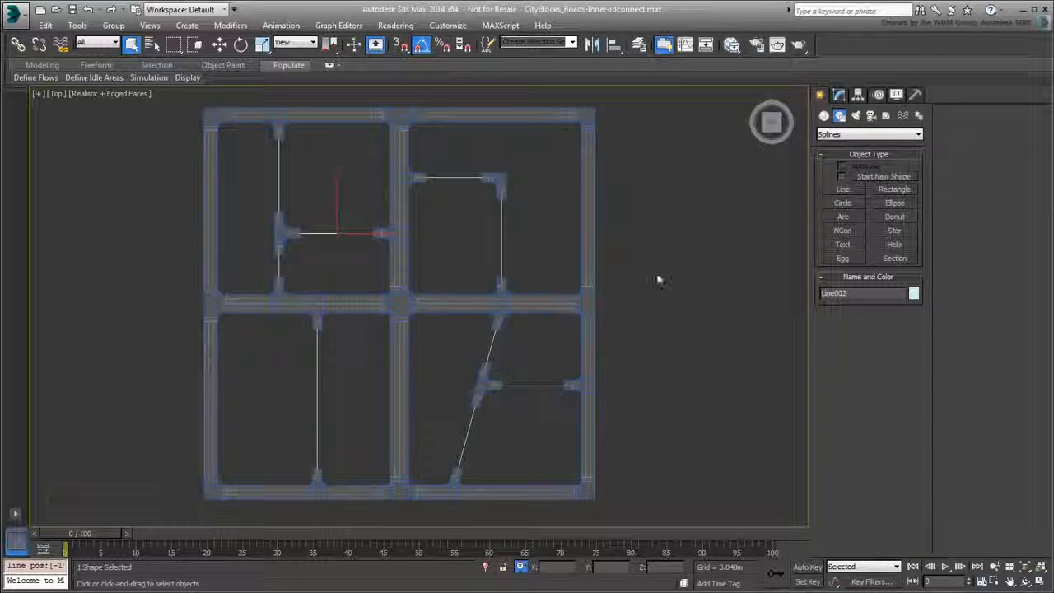
# Step: Select the shape containing the combined road lines and apply a Sweep modifier to it, working in the four-viewport layout
pyautogui.click(701, 294)
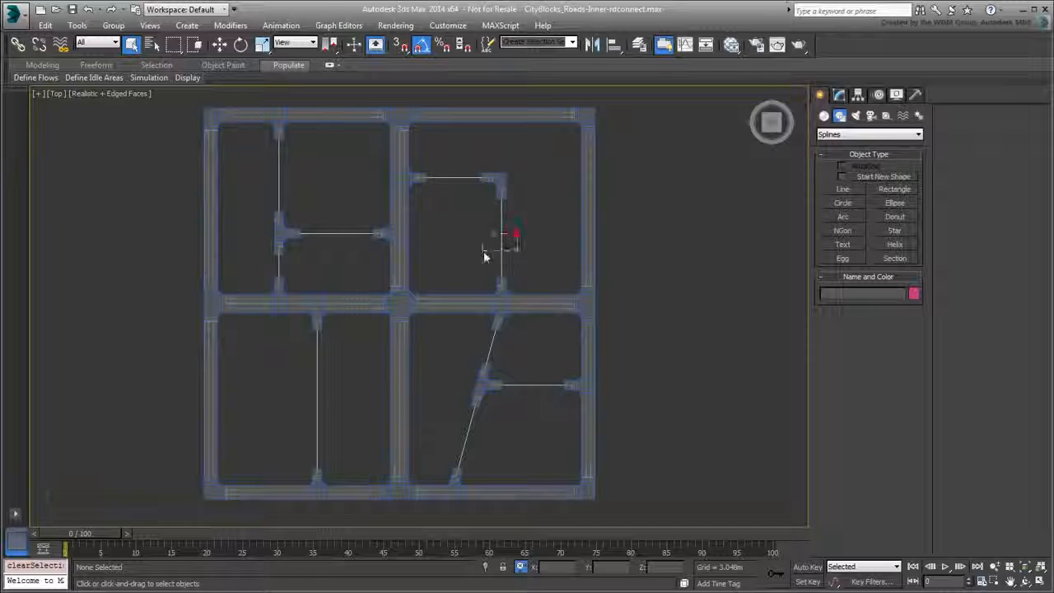
pyautogui.moveTo(517, 233); pyautogui.dragTo(483, 253)
pyautogui.hotkey('alt', 'w')
pyautogui.keyDown('alt'); pyautogui.moveTo(571, 414); pyautogui.dragTo(641, 416, button='middle'); pyautogui.keyUp('alt')
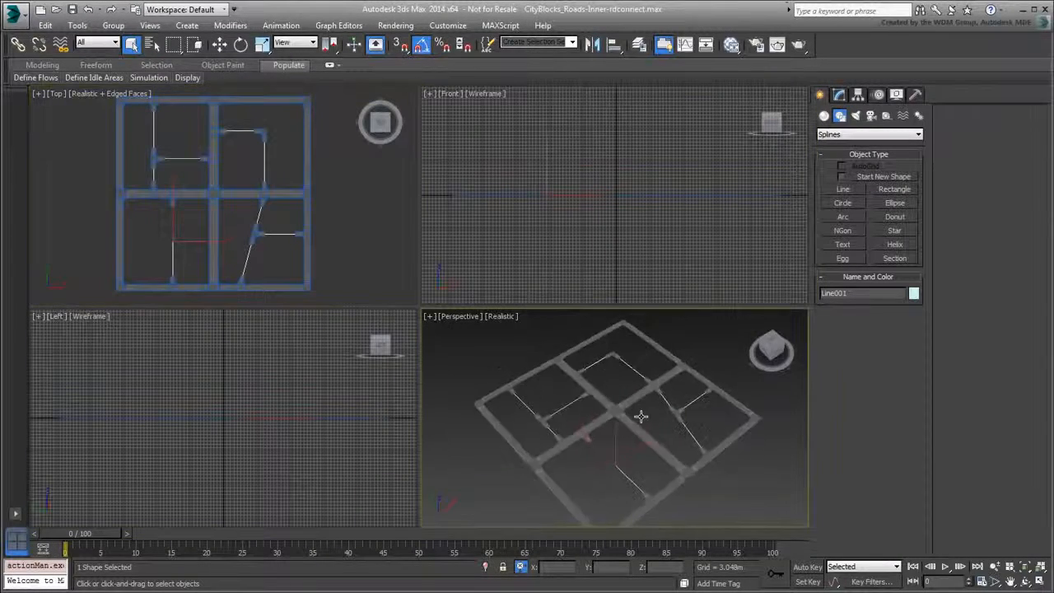
pyautogui.scroll(8, 640, 416)
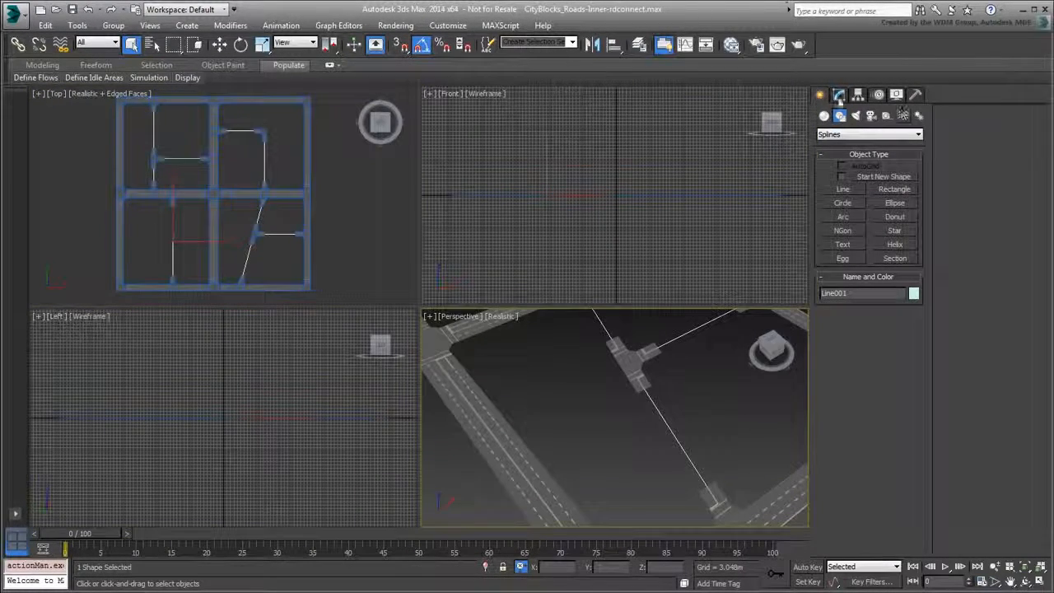
pyautogui.click(838, 96)
pyautogui.click(917, 131)
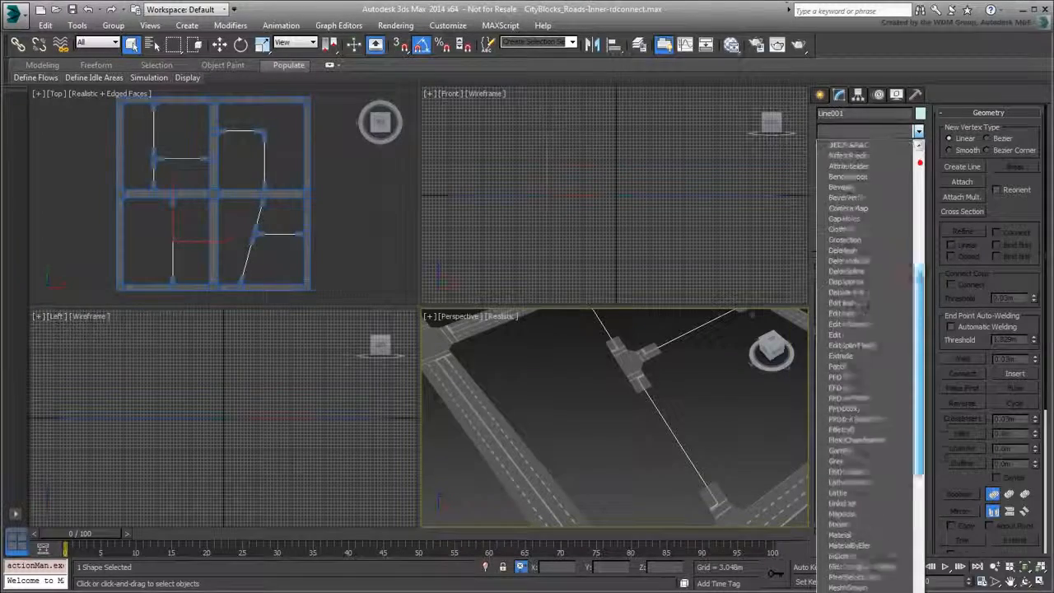
pyautogui.scroll(-15, 864, 362)
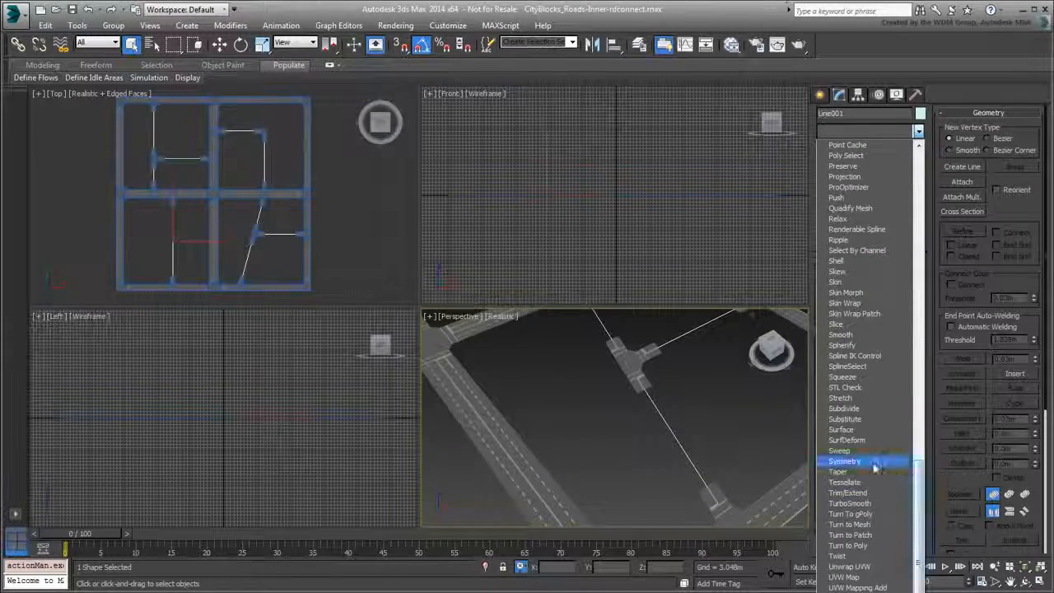
pyautogui.click(849, 450)
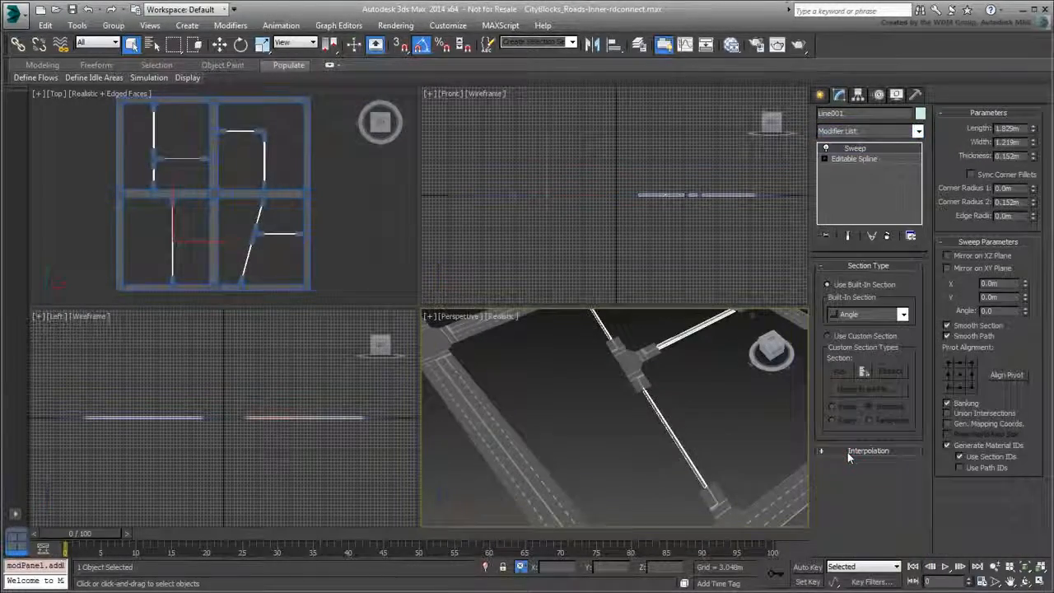
# Step: Set the sweep's built-in section to Bar with a length and width of 7 m
pyautogui.click(901, 314)
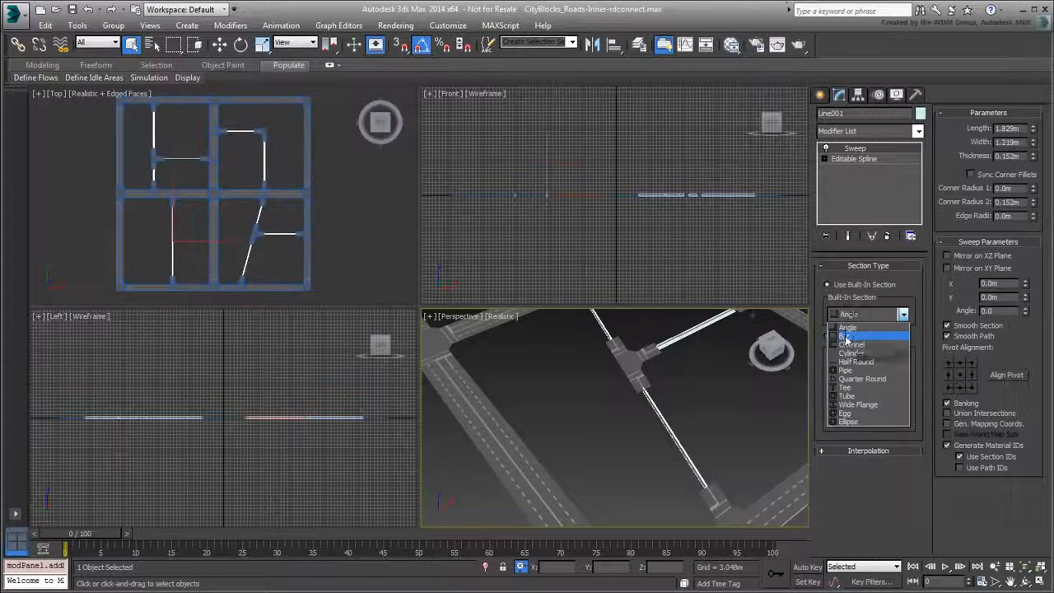
pyautogui.click(846, 338)
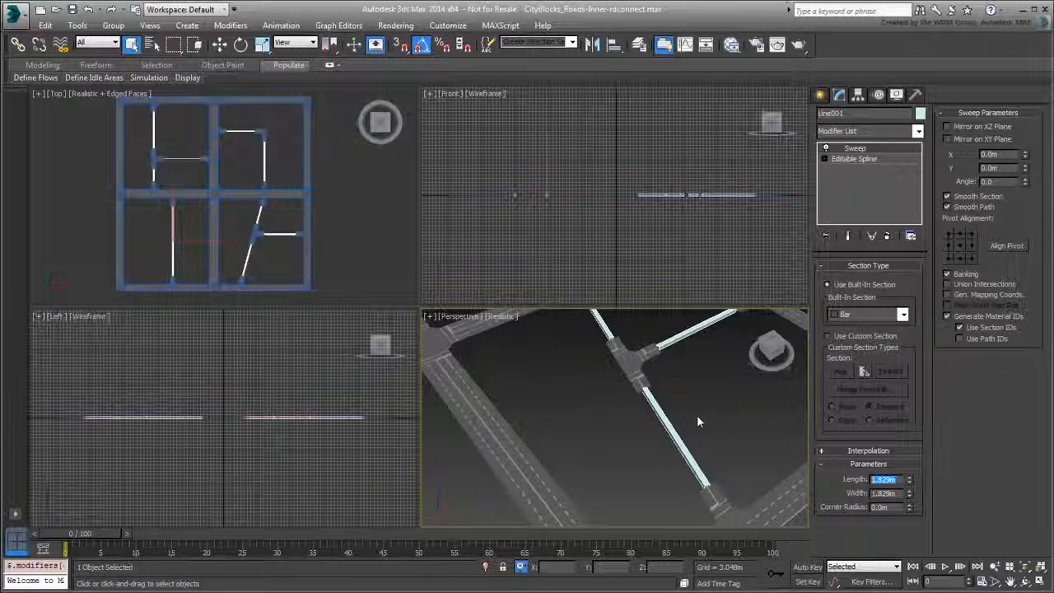
pyautogui.write('7')
pyautogui.press('Tab')
pyautogui.write('7')
pyautogui.press('Return')
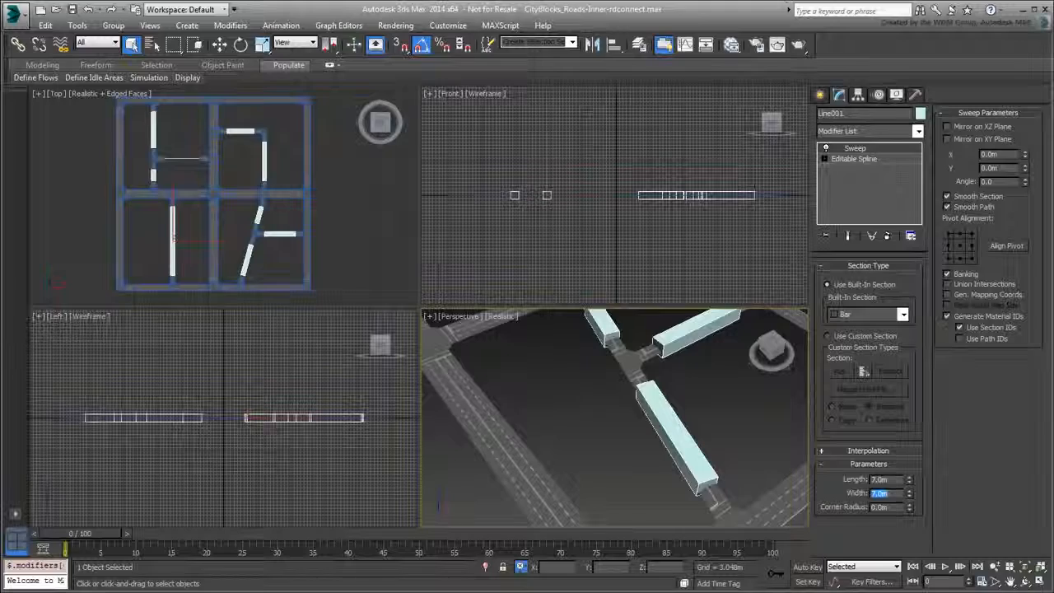
# Step: Align the sweep's pivot to the top centre of the section and enable Gen. Mapping Coords. and Real-World Map Size
pyautogui.keyDown('alt'); pyautogui.moveTo(675, 428); pyautogui.dragTo(651, 508, button='middle'); pyautogui.keyUp('alt')
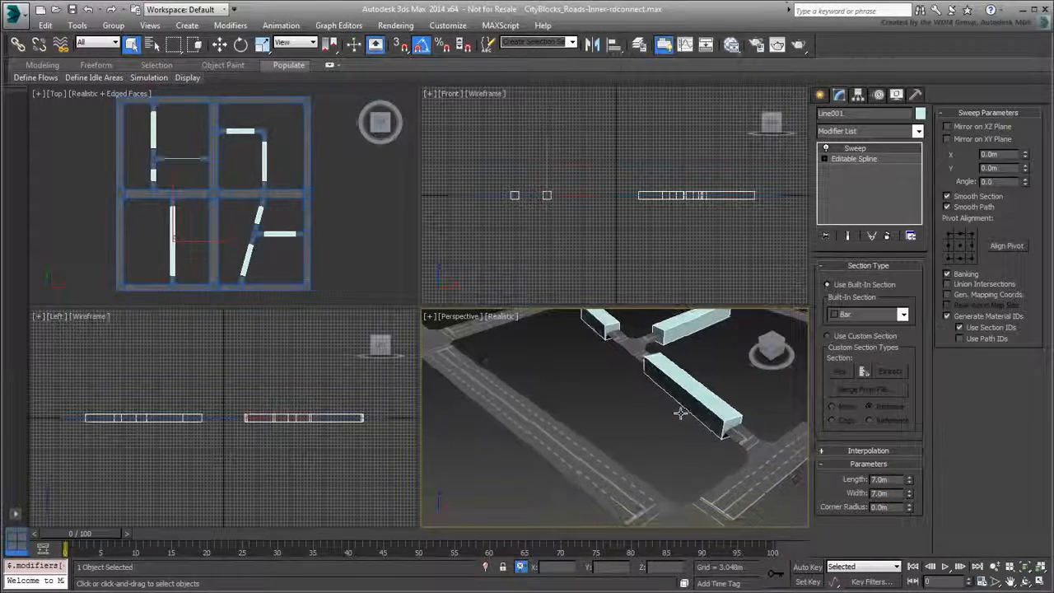
pyautogui.click(960, 234)
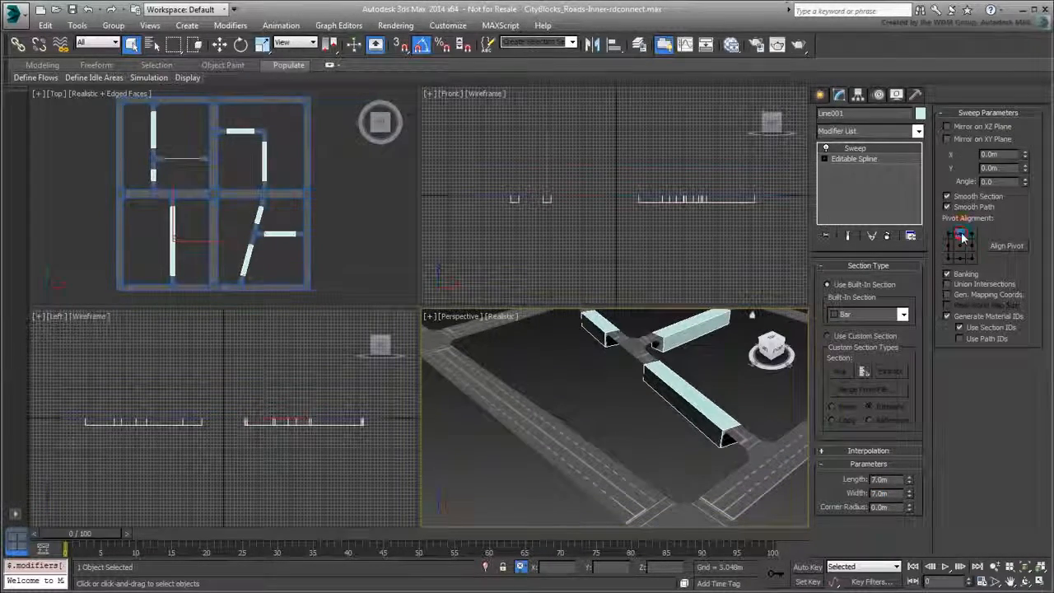
pyautogui.keyDown('alt'); pyautogui.moveTo(629, 388); pyautogui.dragTo(557, 426, button='middle'); pyautogui.keyUp('alt')
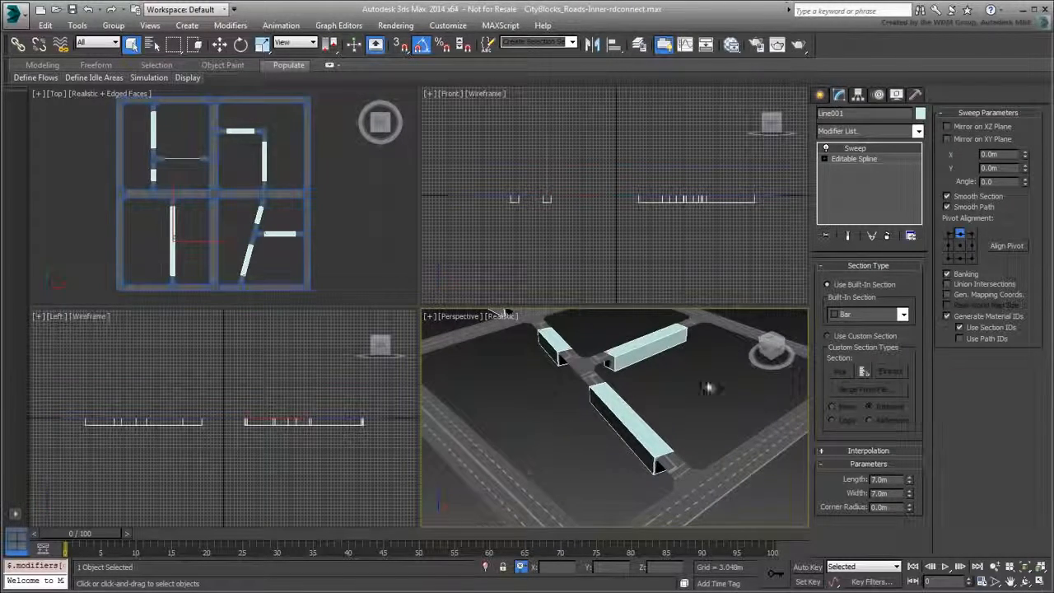
pyautogui.click(947, 294)
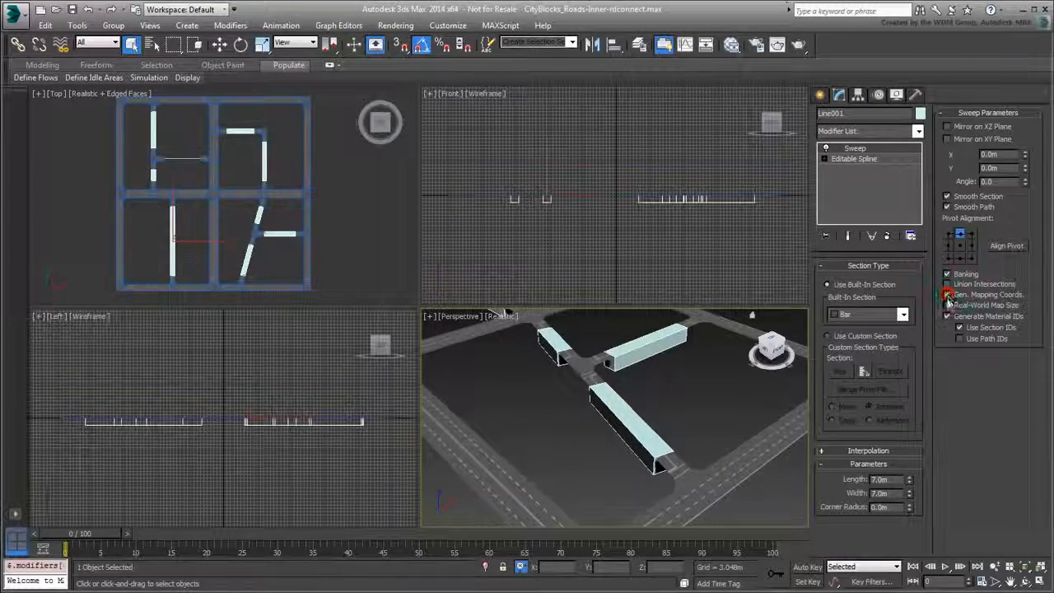
pyautogui.click(947, 304)
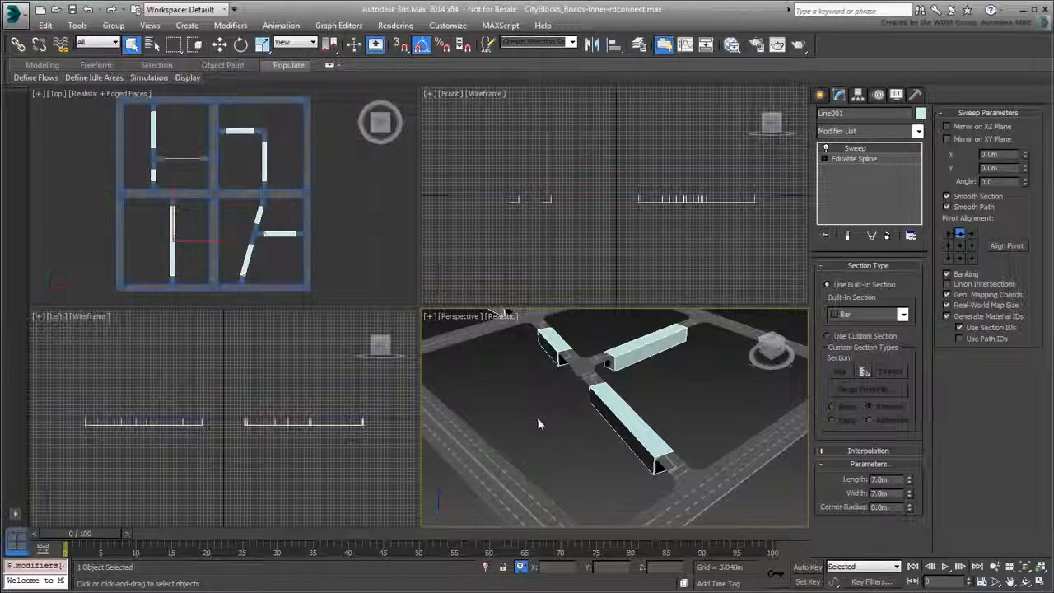
# Step: Copy the Sweep modifier from the combined road shape onto the separate line in the upper-left block
pyautogui.moveTo(520, 404); pyautogui.dragTo(778, 459, button='middle')
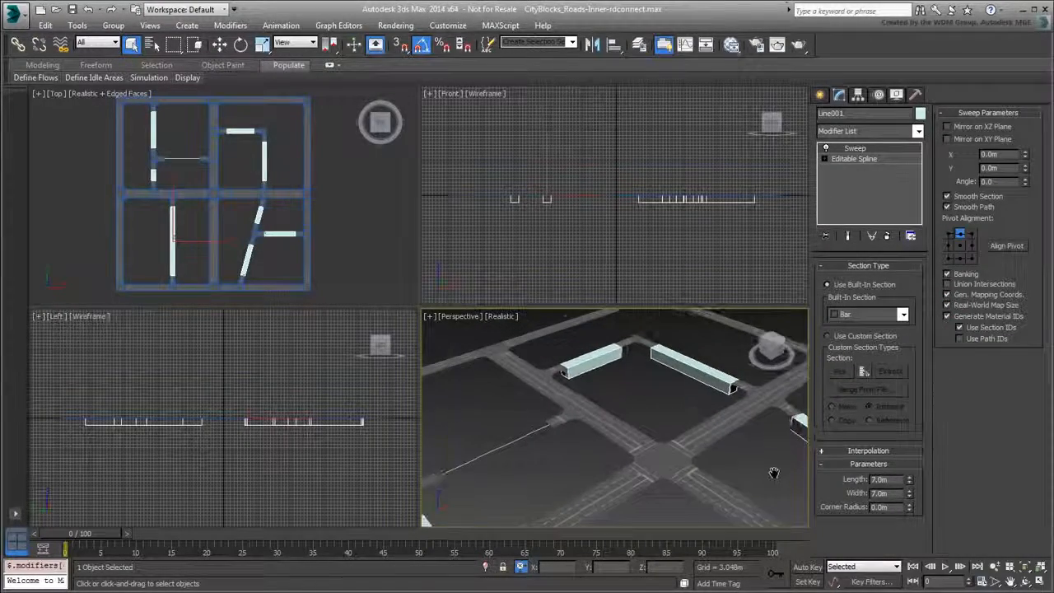
pyautogui.click(856, 148)
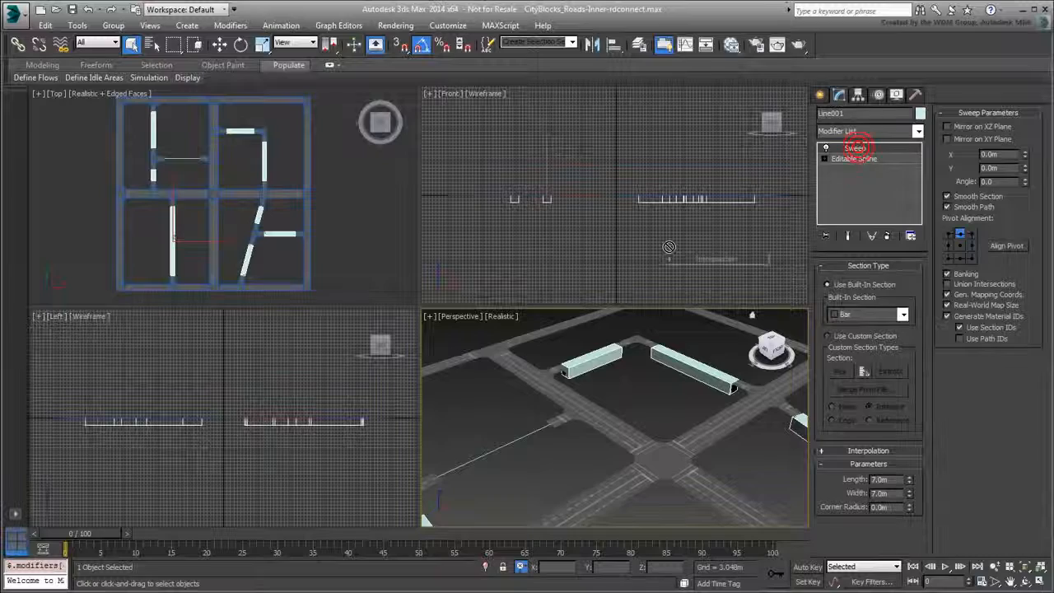
pyautogui.moveTo(512, 428); pyautogui.dragTo(514, 446)
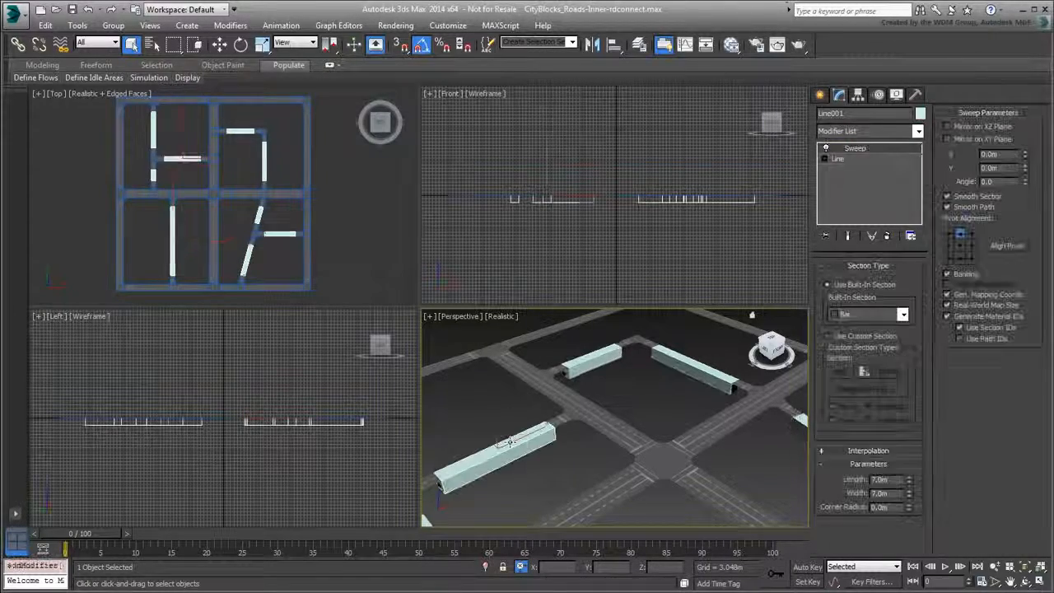
# Step: Change the object colour of the separate road segment in the upper-left block to light blue
pyautogui.click(919, 113)
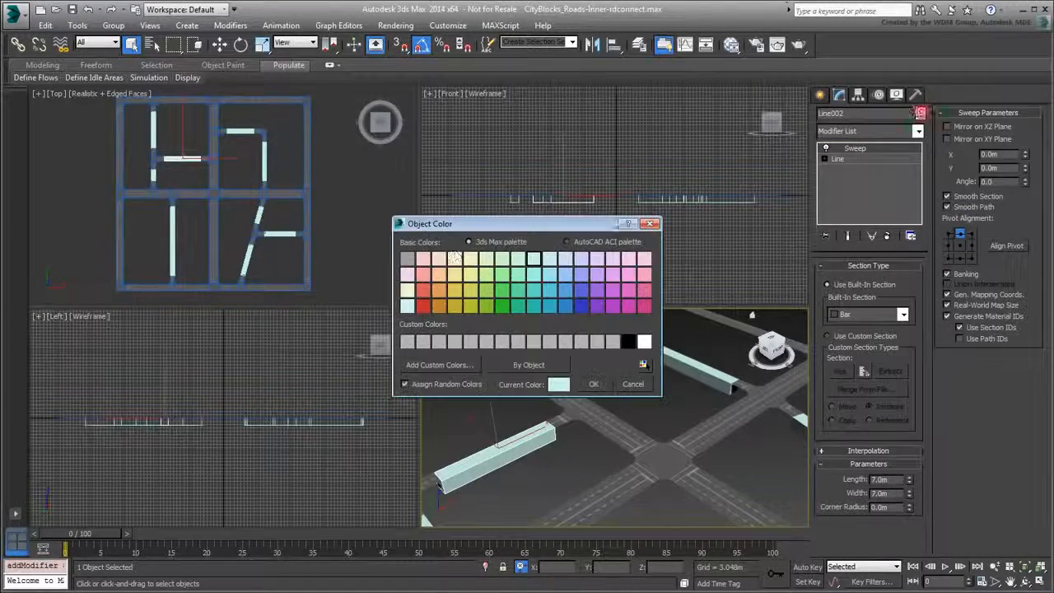
pyautogui.click(566, 260)
pyautogui.click(593, 384)
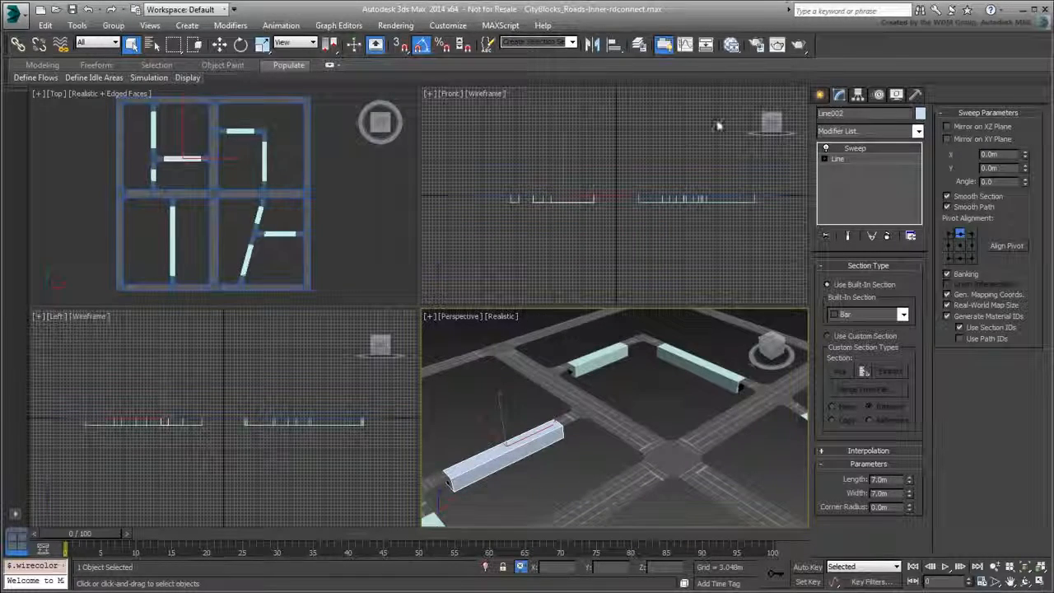
# Step: Add an Arch & Design material with the Matte Finish template to the Roads material view and enable its viewport display
pyautogui.click(730, 45)
pyautogui.moveTo(428, 126); pyautogui.dragTo(355, 134)
pyautogui.scroll(-1, 247, 371)
pyautogui.moveTo(247, 370); pyautogui.dragTo(199, 165, button='middle')
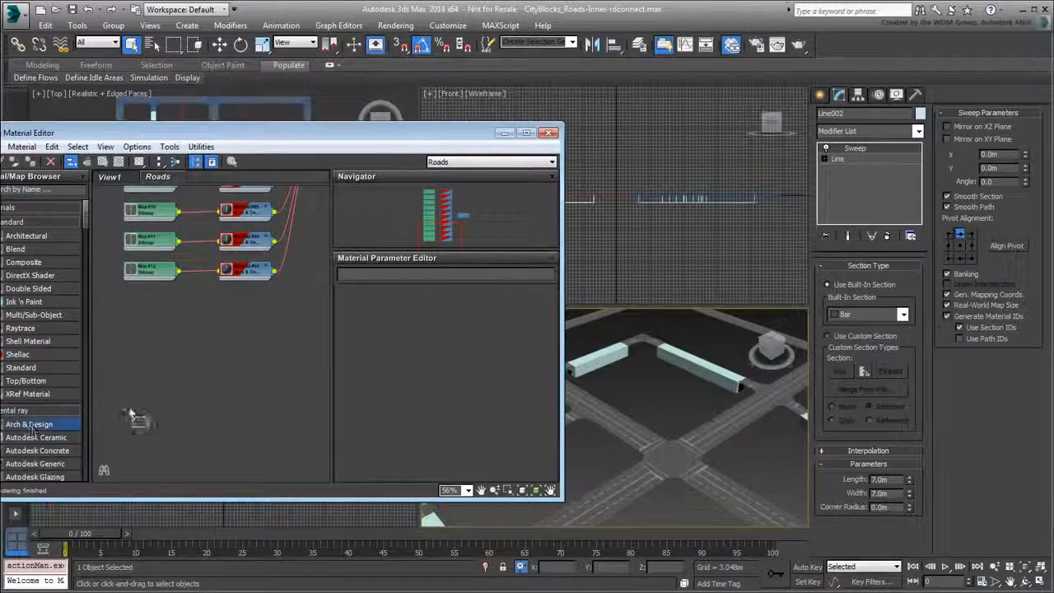
pyautogui.moveTo(132, 414); pyautogui.dragTo(222, 350)
pyautogui.doubleClick(239, 350)
pyautogui.click(543, 304)
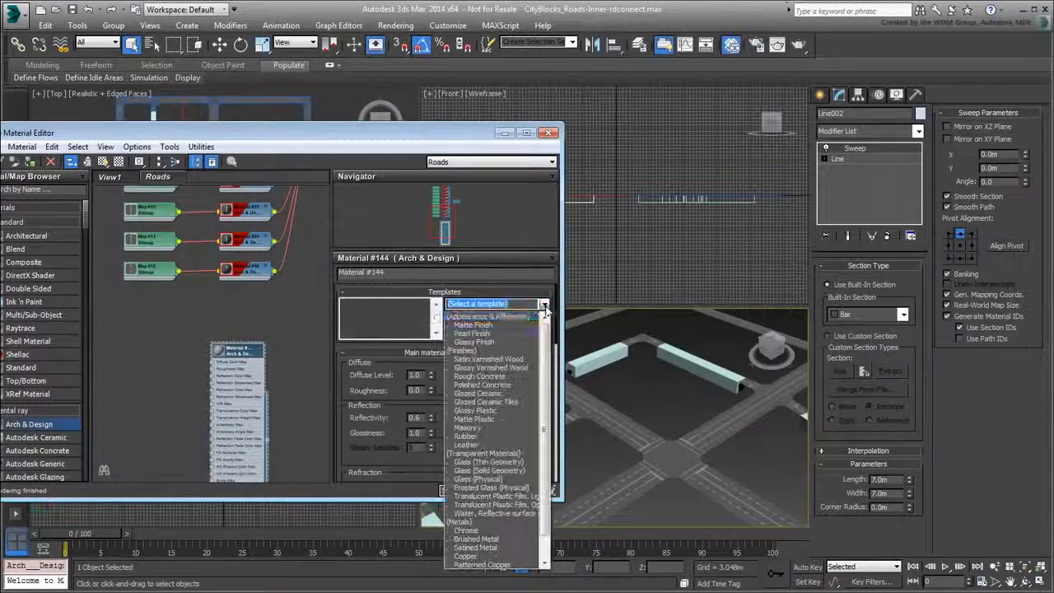
pyautogui.click(473, 324)
pyautogui.moveTo(236, 360); pyautogui.dragTo(258, 338)
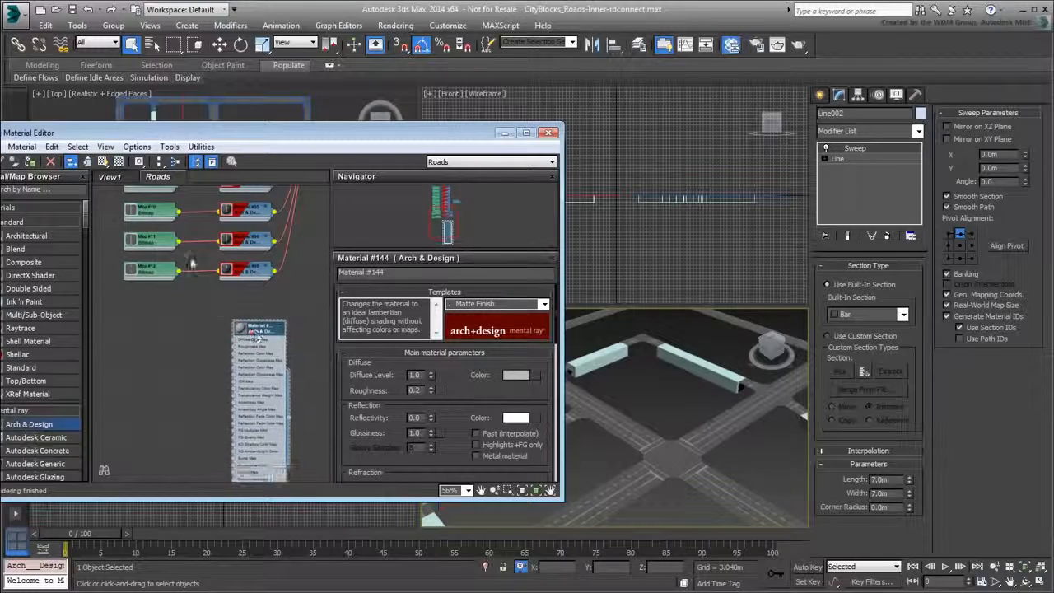
pyautogui.click(101, 163)
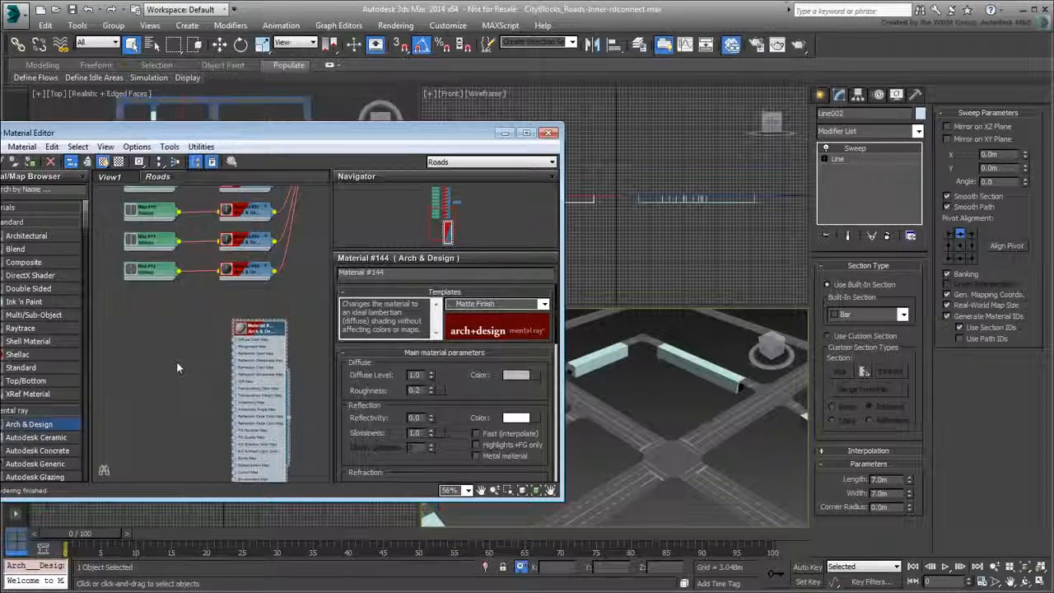
# Step: Connect a bitmap using RD_2w-sgl.jpg to the new material's Diffuse Color Map and place its node beside the material
pyautogui.moveTo(235, 340); pyautogui.dragTo(183, 339)
pyautogui.moveTo(210, 348)
pyautogui.click(303, 219)
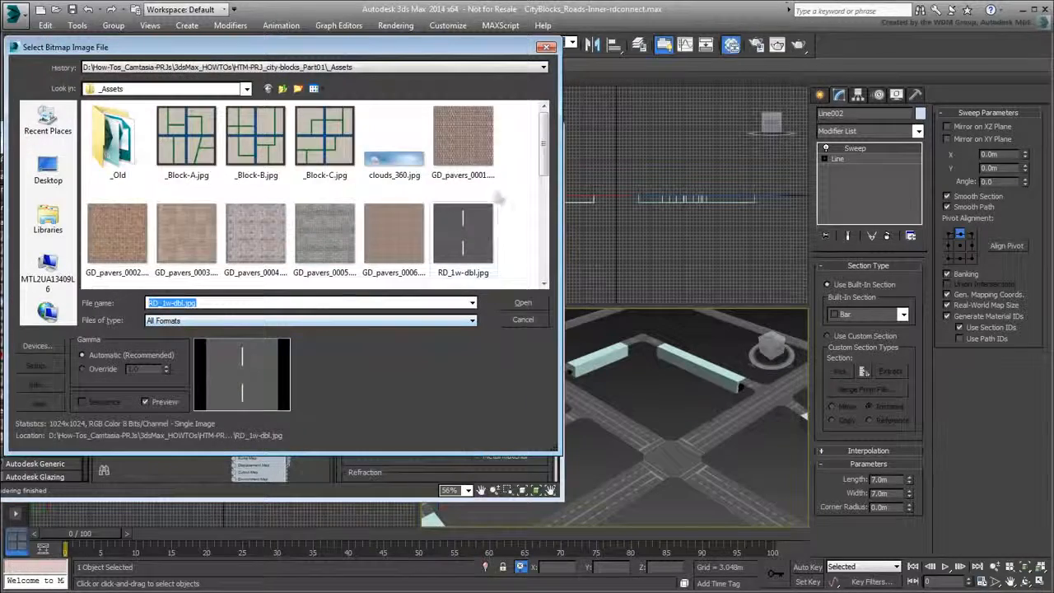
pyautogui.scroll(-3, 548, 219)
pyautogui.scroll(-3, 545, 219)
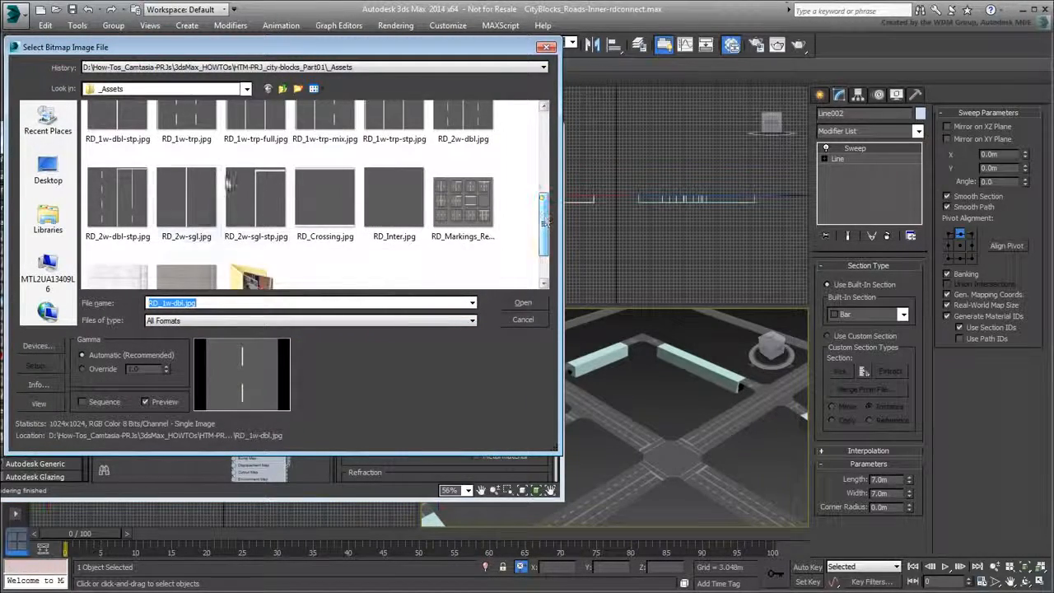
pyautogui.click(188, 198)
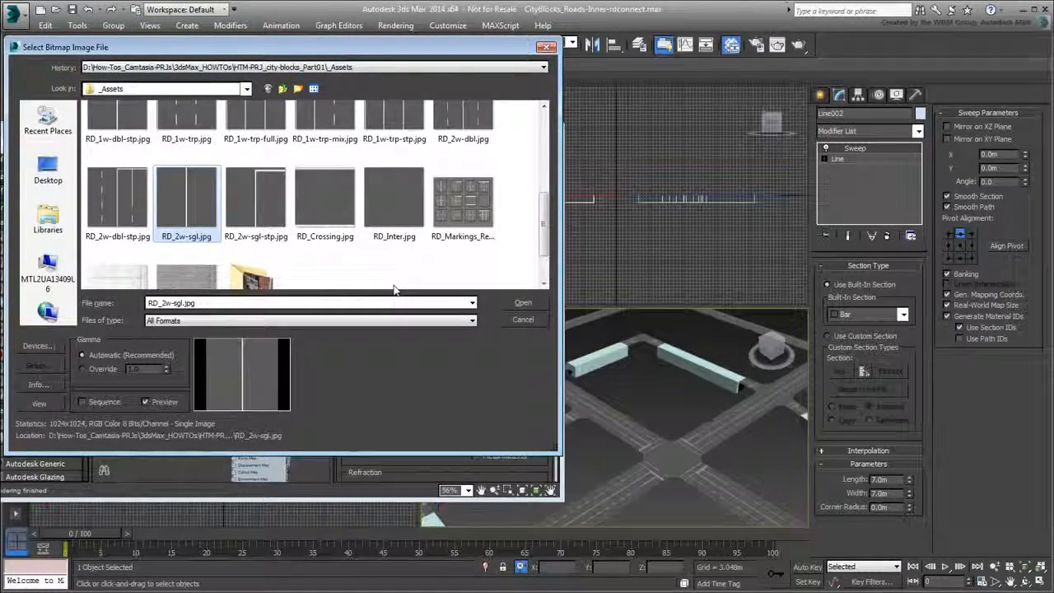
pyautogui.click(524, 305)
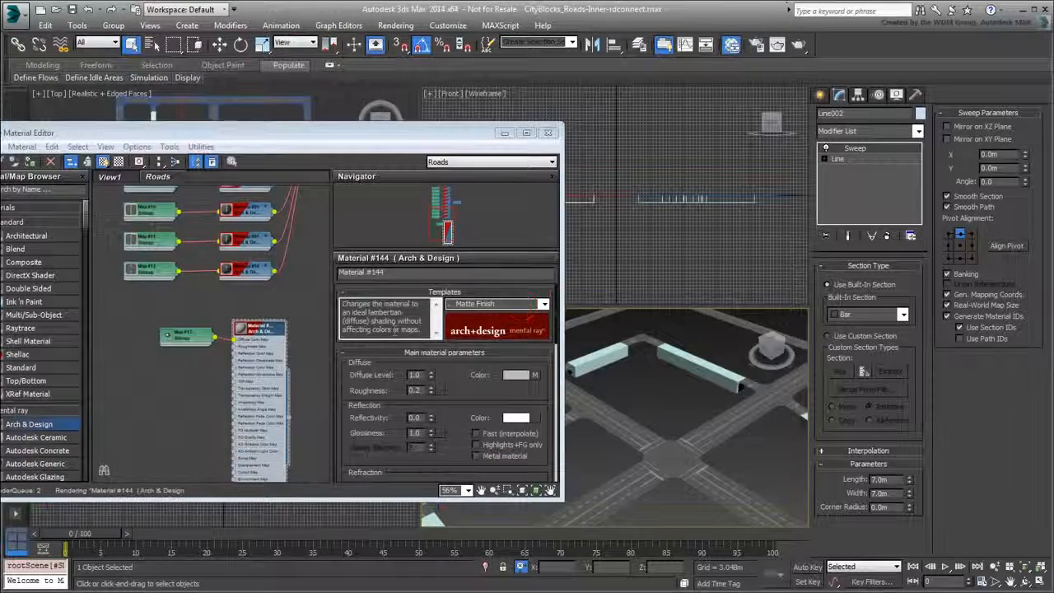
pyautogui.moveTo(160, 341); pyautogui.dragTo(165, 339)
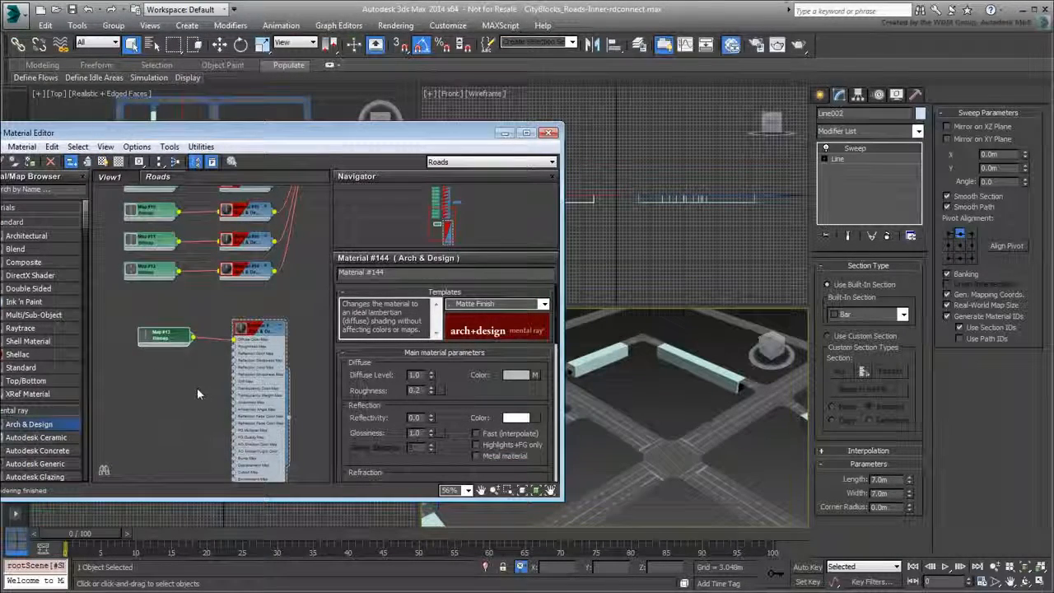
# Step: Enable Use Real-World Scale on the RD_2w-sgl.jpg map and set its width and height to 7 m
pyautogui.doubleClick(164, 335)
pyautogui.click(370, 335)
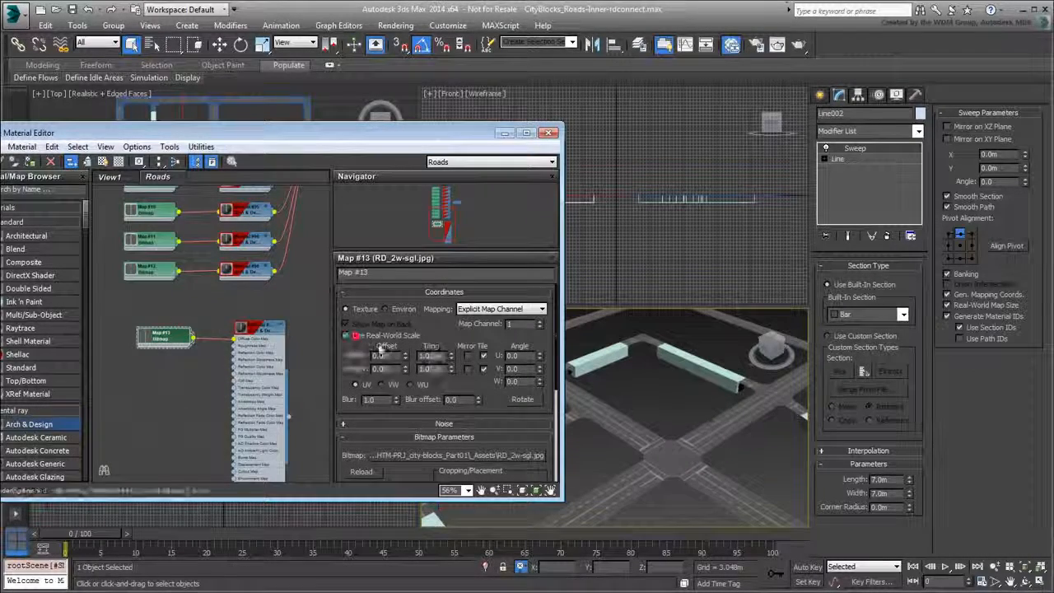
pyautogui.moveTo(445, 356); pyautogui.dragTo(389, 358)
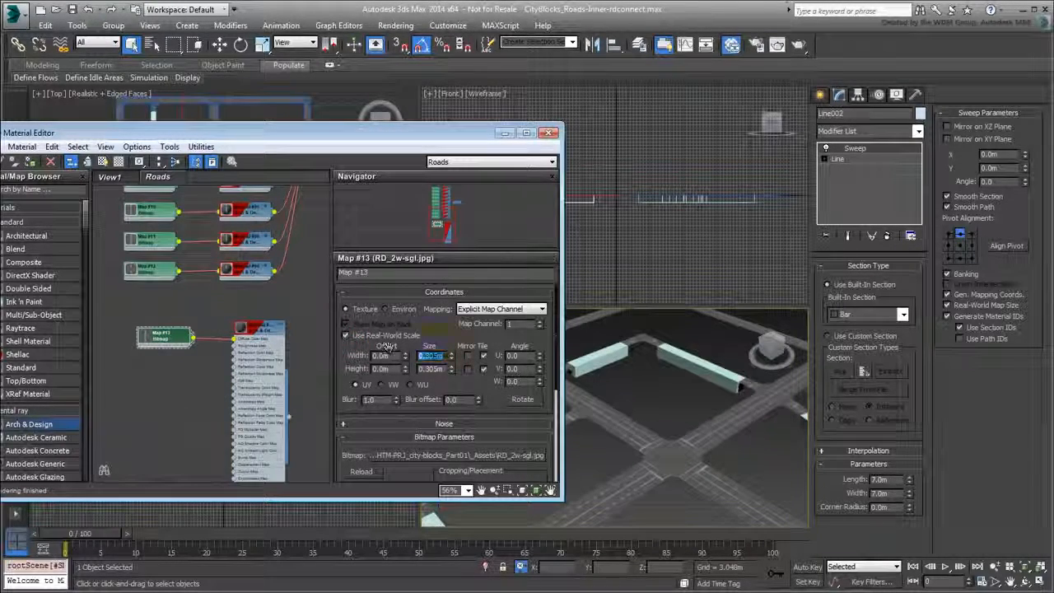
pyautogui.write('7')
pyautogui.press('Tab')
pyautogui.write('7')
pyautogui.press('Return')
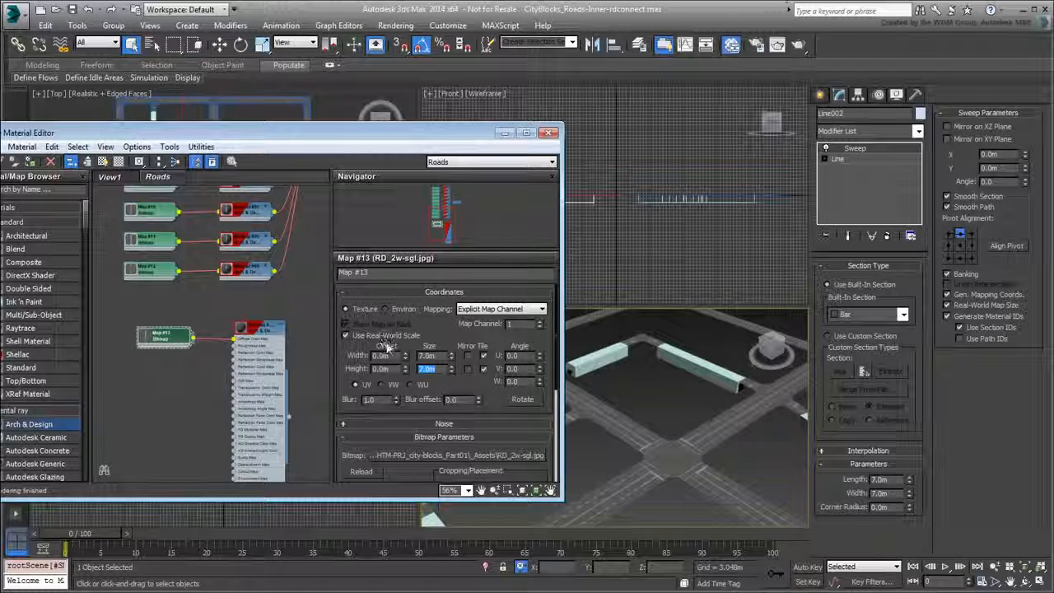
# Step: Assign the RD_2w-sgl.jpg material to the combined swept roads and inspect the marking direction
pyautogui.scroll(-2, 184, 376)
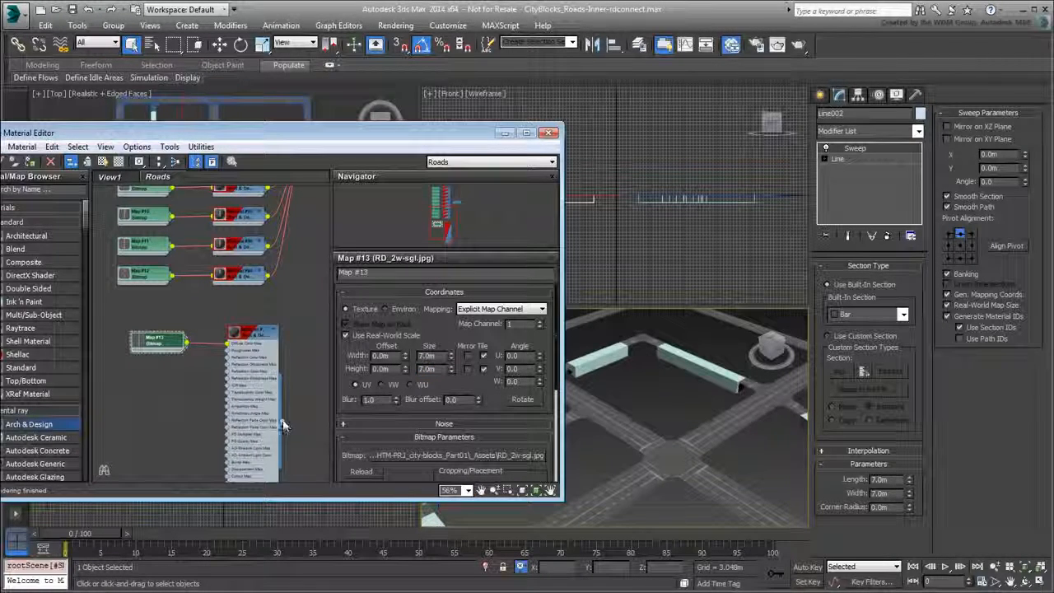
pyautogui.moveTo(282, 425); pyautogui.dragTo(708, 374)
pyautogui.scroll(5, 648, 419)
pyautogui.moveTo(699, 499); pyautogui.dragTo(607, 471, button='middle')
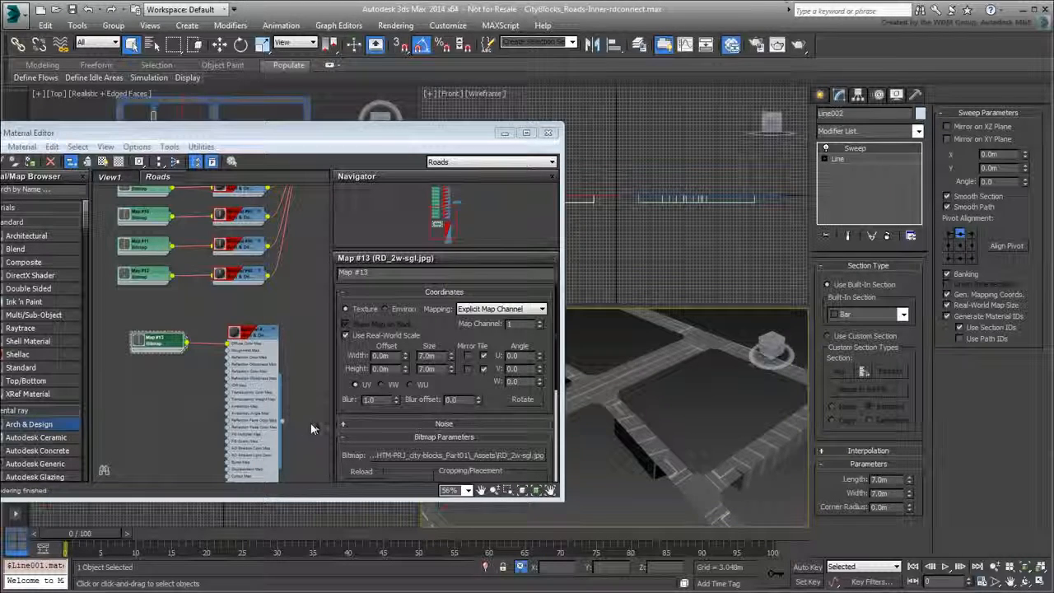
# Step: Rotate the RD_2w-sgl.jpg map by setting its W angle to 90
pyautogui.moveTo(527, 382); pyautogui.dragTo(467, 388)
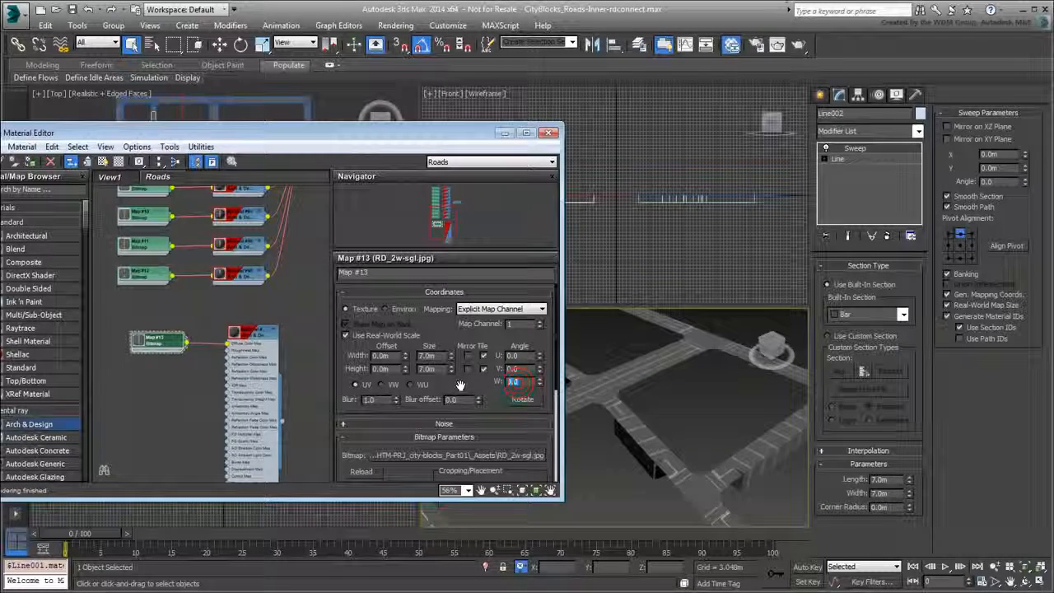
pyautogui.write('90')
pyautogui.press('Return')
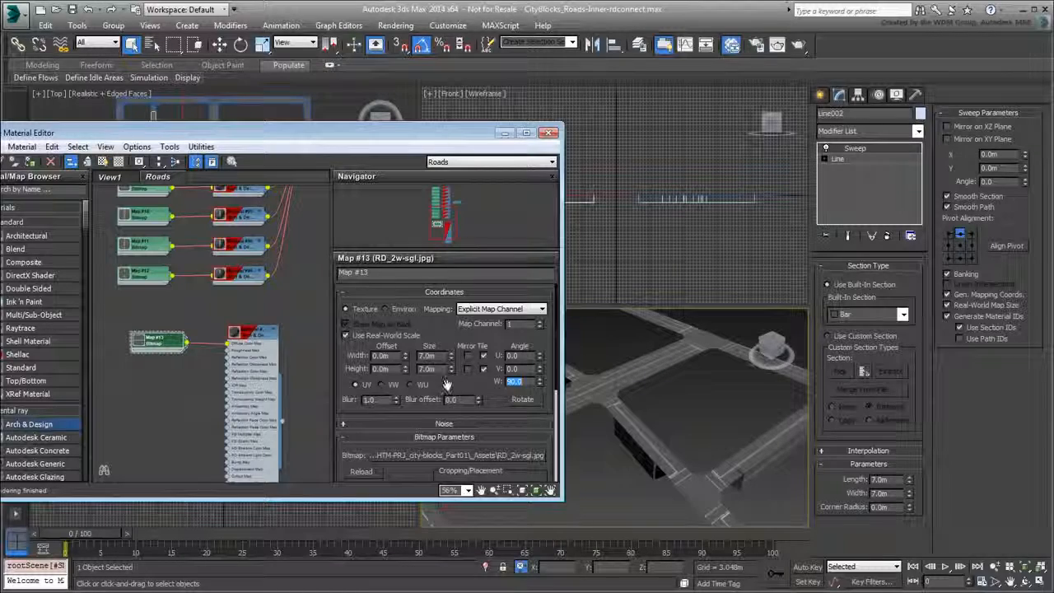
pyautogui.moveTo(577, 423); pyautogui.dragTo(720, 462, button='middle')
# Step: Collapse the first material's node and add a second Arch & Design material with the Matte Finish template, shown in the viewport
pyautogui.click(277, 333)
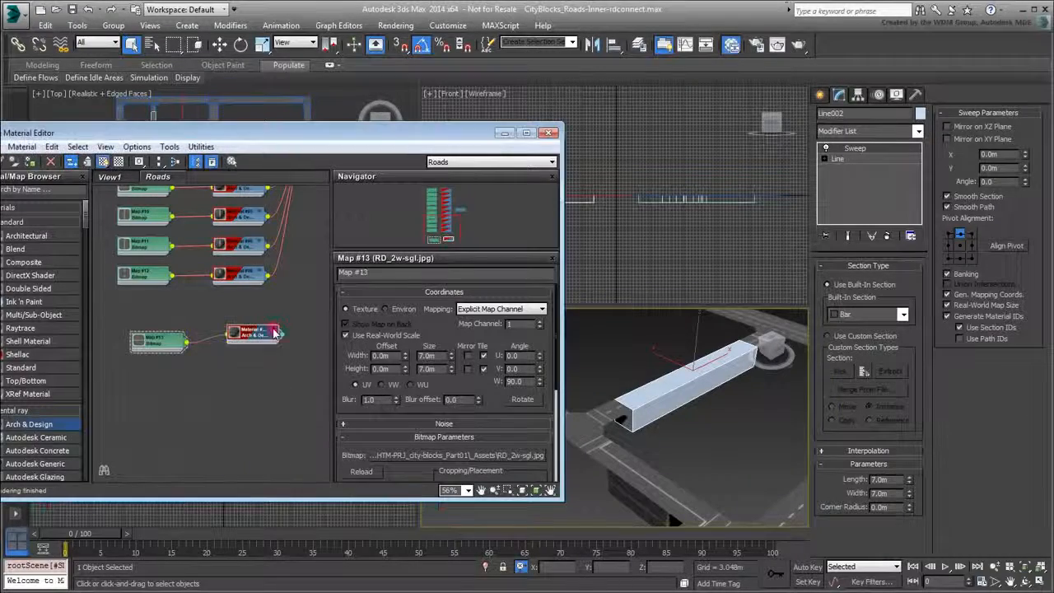
pyautogui.moveTo(45, 424)
pyautogui.mouseDown()
pyautogui.moveTo(268, 388)
pyautogui.moveTo(172, 404)
pyautogui.mouseUp()
pyautogui.doubleClick(253, 393)
pyautogui.click(490, 303)
pyautogui.click(482, 327)
pyautogui.click(105, 163)
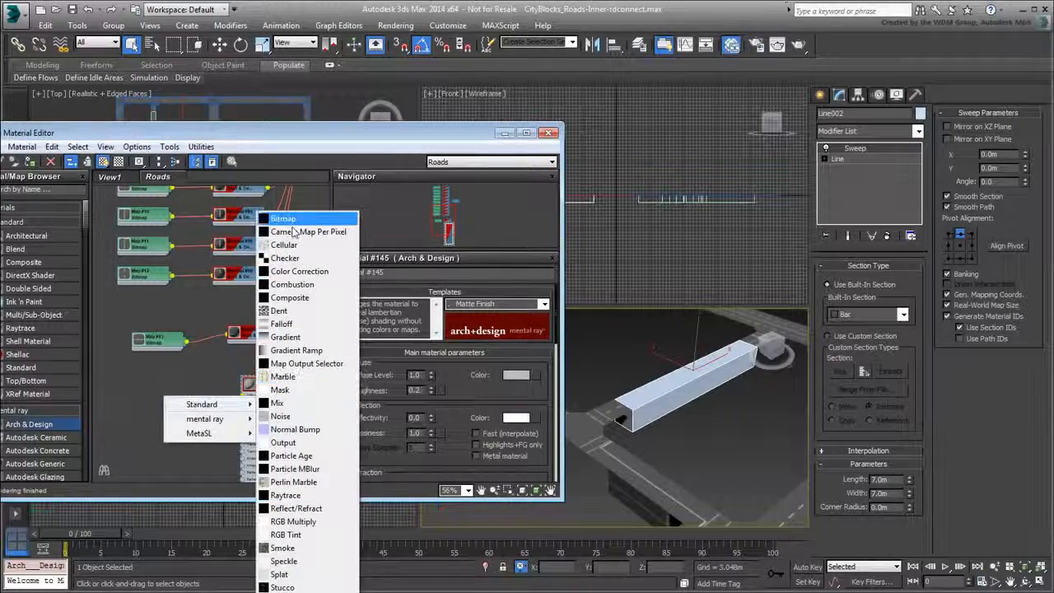
# Step: Connect a bitmap using RD_1w-dbl.jpg to the second material's Diffuse Color Map
pyautogui.click(271, 215)
pyautogui.click(465, 234)
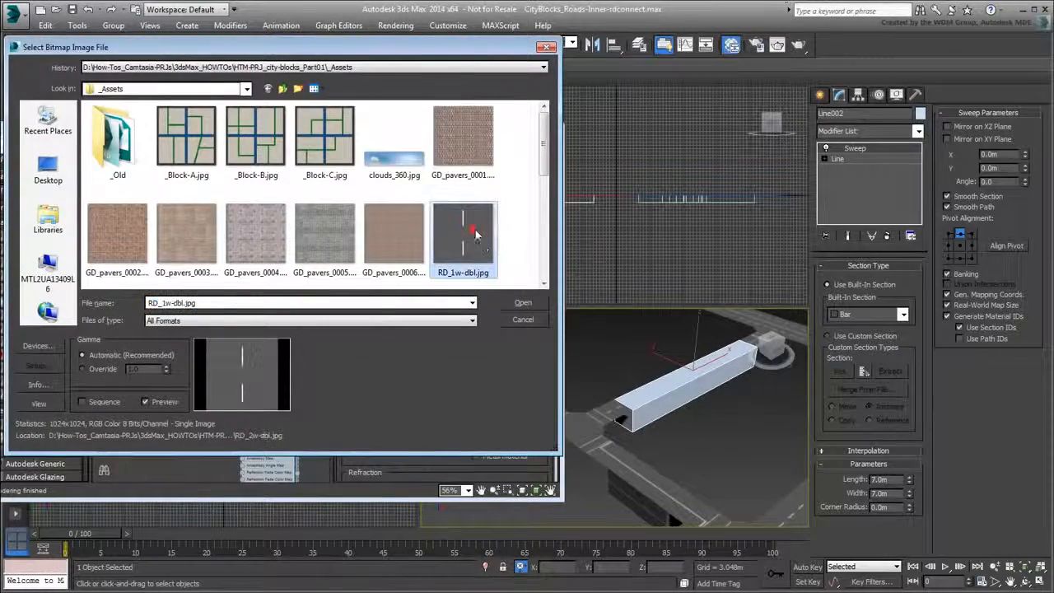
pyautogui.click(523, 302)
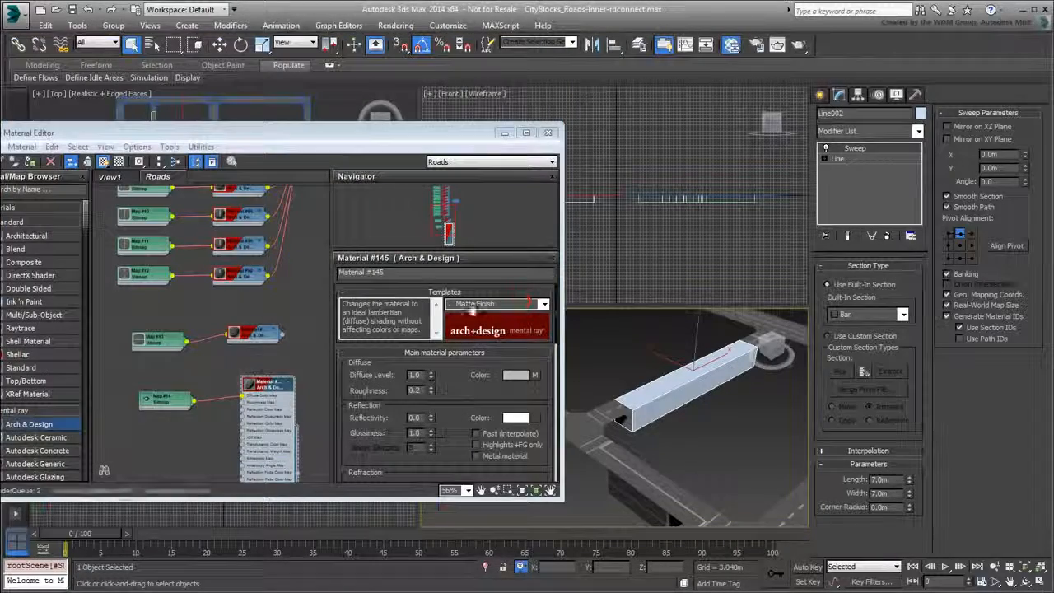
# Step: Set the RD_1w-dbl.jpg map's real-world width and height to 7 m and its W angle to 90
pyautogui.doubleClick(165, 401)
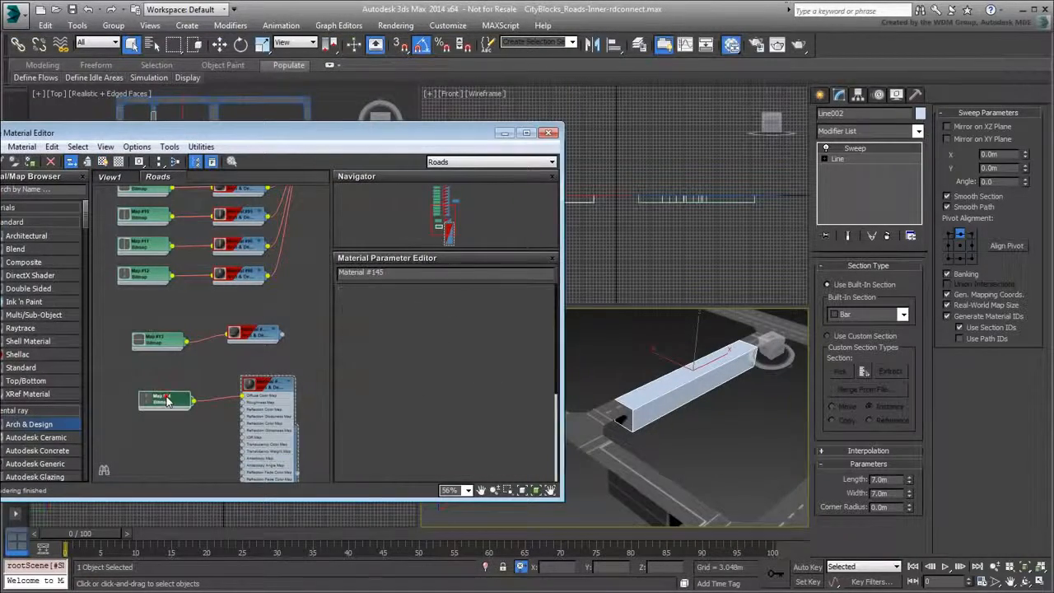
pyautogui.moveTo(445, 355); pyautogui.dragTo(358, 349)
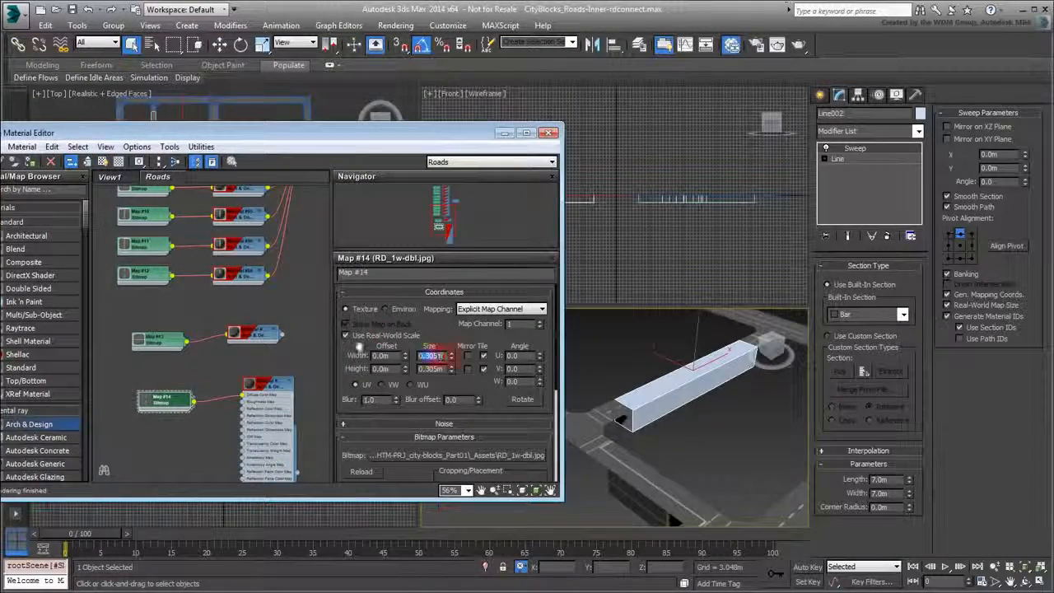
pyautogui.write('7')
pyautogui.press('Tab')
pyautogui.write('7')
pyautogui.press('Return')
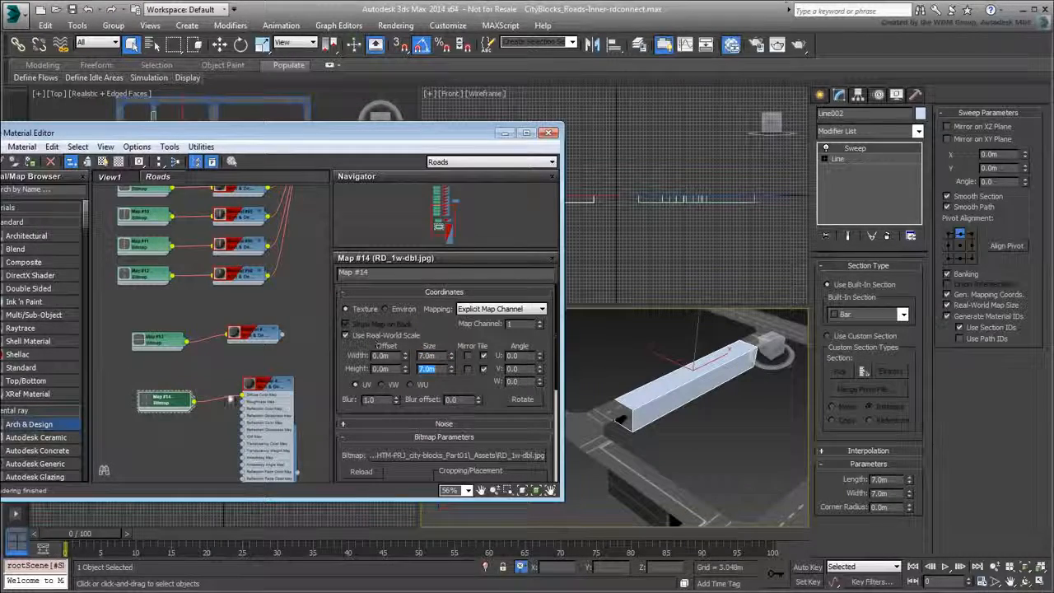
pyautogui.moveTo(522, 383); pyautogui.dragTo(443, 375)
pyautogui.write('90')
pyautogui.press('Return')
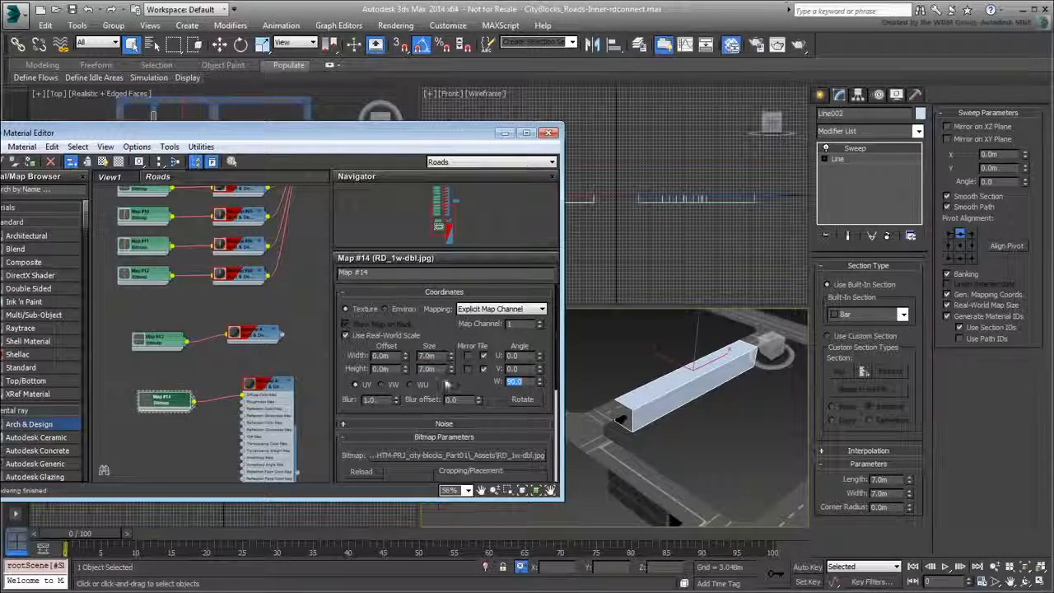
# Step: Assign the RD_1w-dbl.jpg material to the separate light blue road segment and close the Material Editor
pyautogui.moveTo(296, 472); pyautogui.dragTo(677, 399)
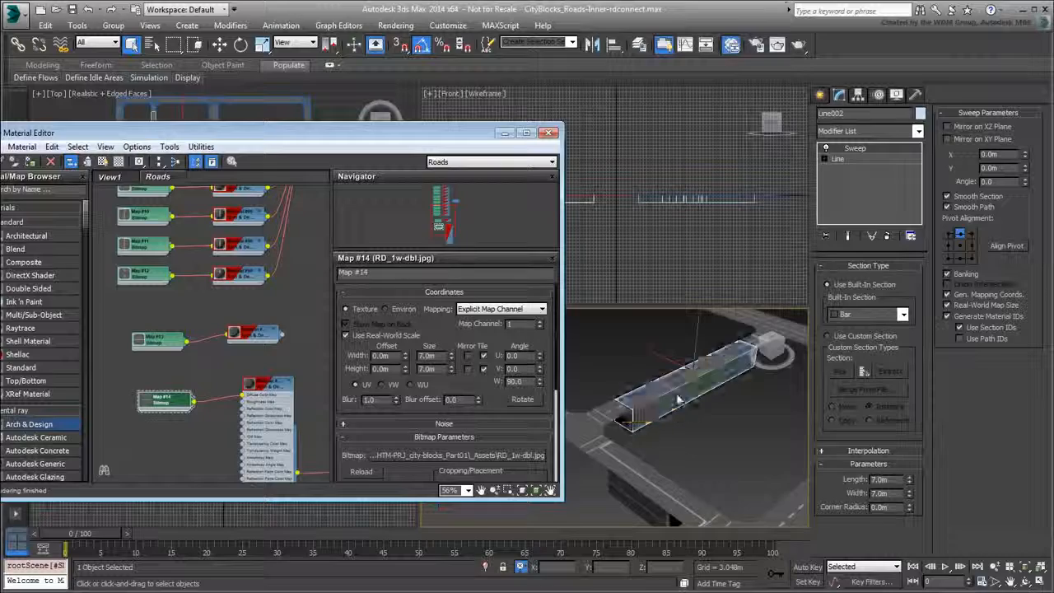
pyautogui.keyDown('alt'); pyautogui.moveTo(657, 446); pyautogui.dragTo(683, 455, button='middle'); pyautogui.keyUp('alt')
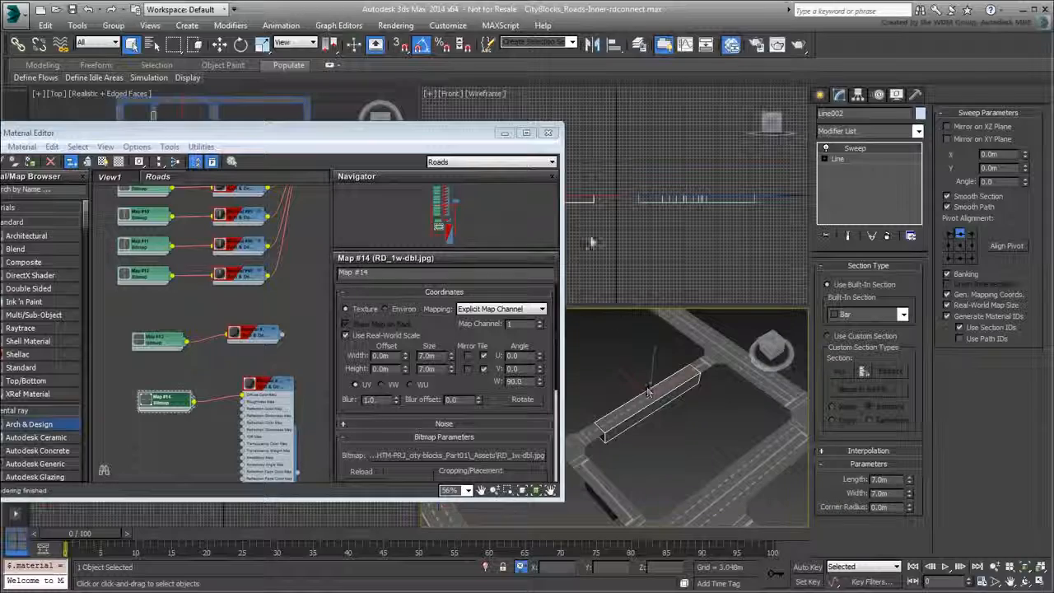
pyautogui.click(548, 133)
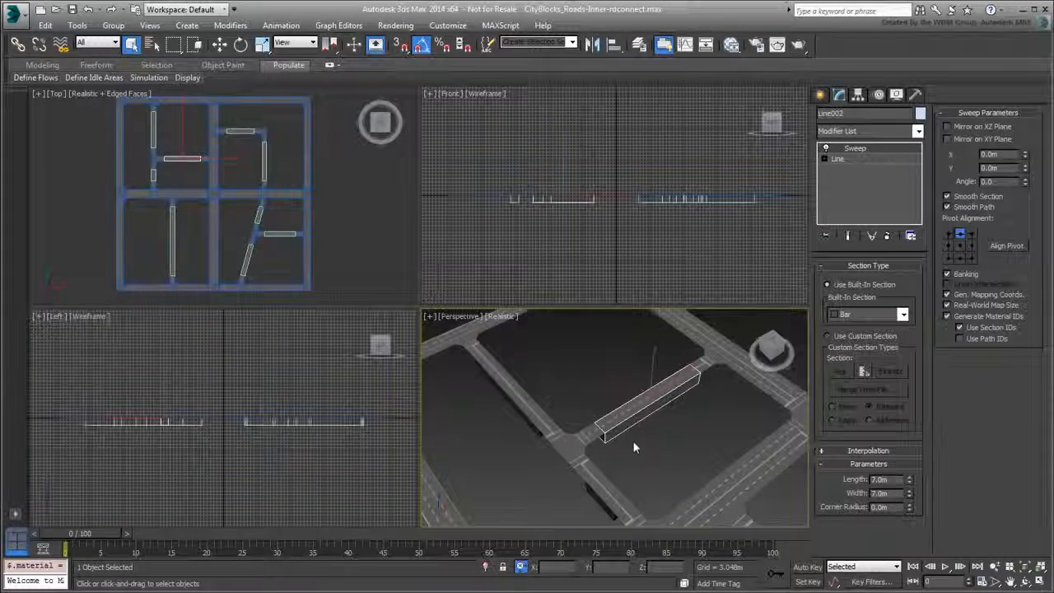
# Step: In the maximised Perspective view, attach the combined swept roads to the Inter_dbl_2w poly with Match Material IDs to Material and condensing enabled
pyautogui.hotkey('alt', 'w')
pyautogui.scroll(-4, 477, 365)
pyautogui.moveTo(481, 387); pyautogui.dragTo(400, 365, button='middle')
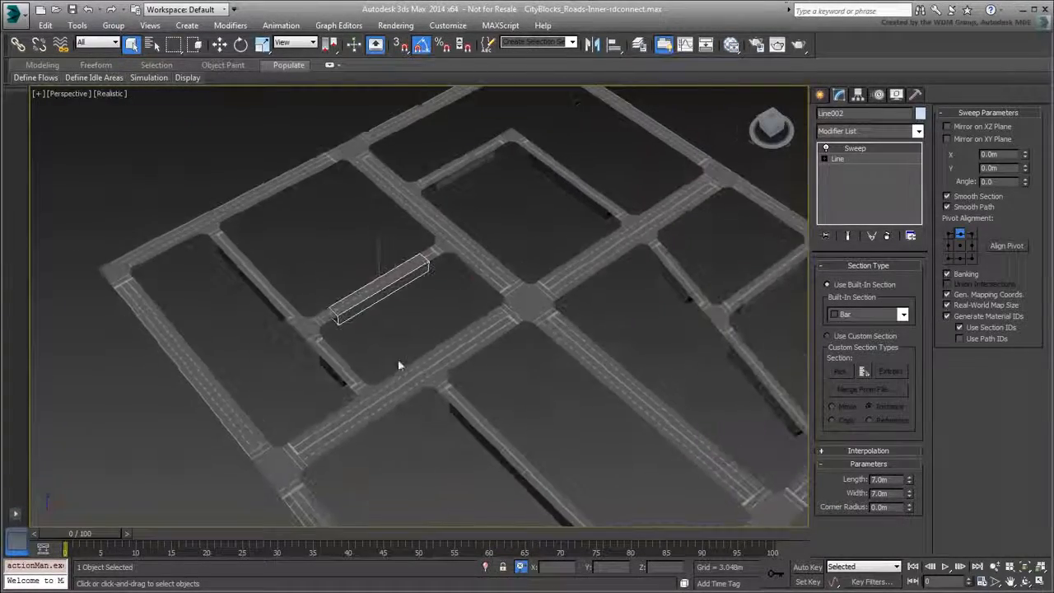
pyautogui.click(519, 409)
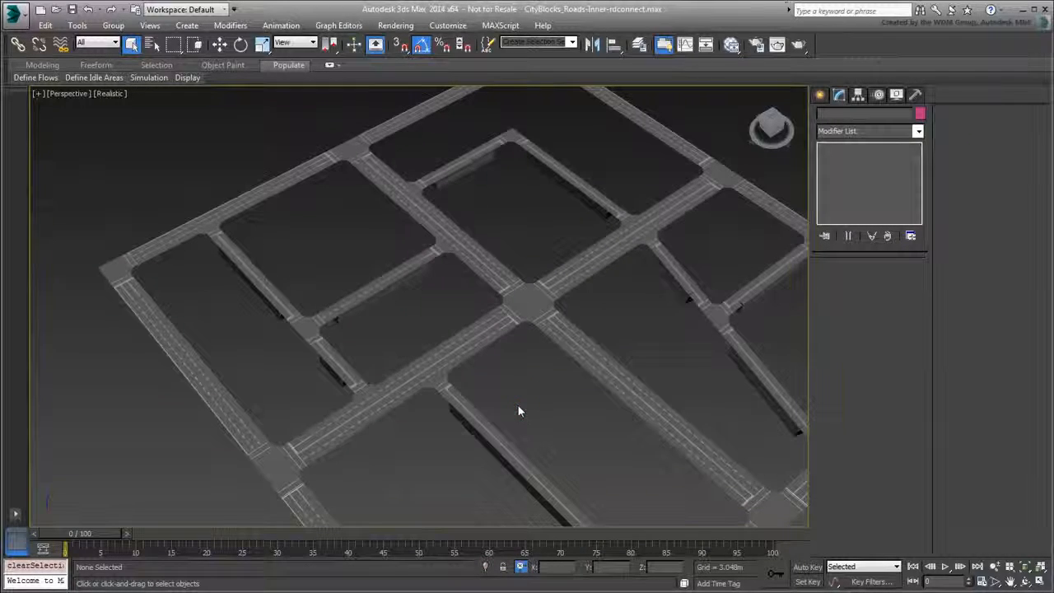
pyautogui.click(526, 306)
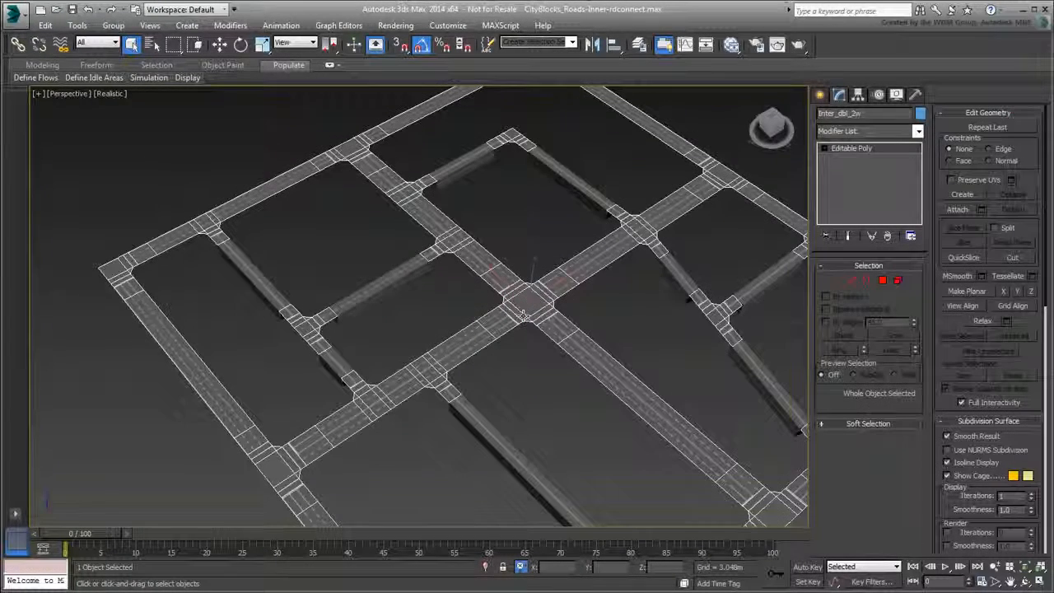
pyautogui.click(955, 211)
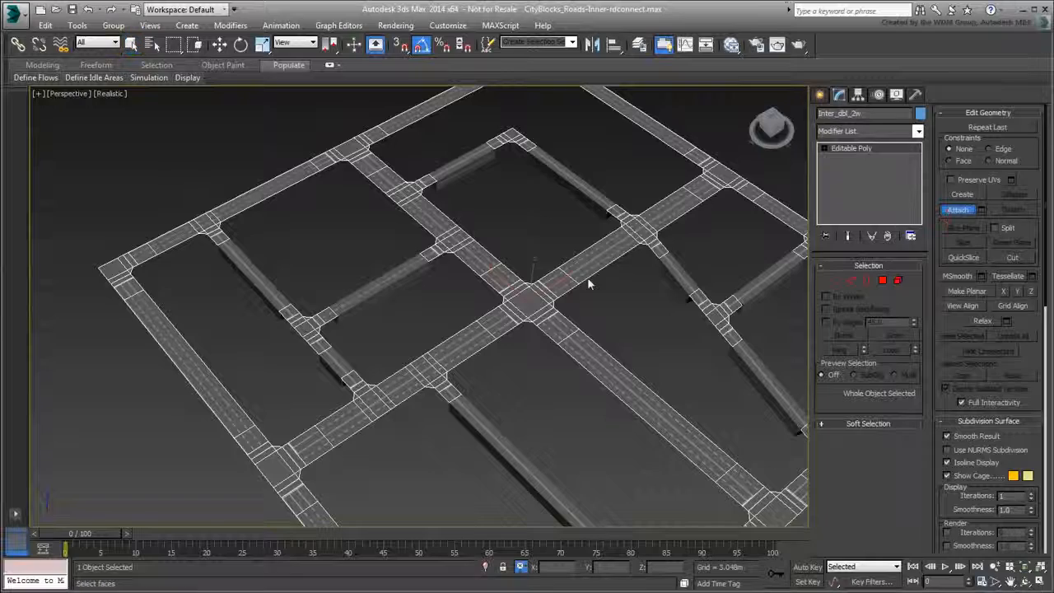
pyautogui.click(254, 280)
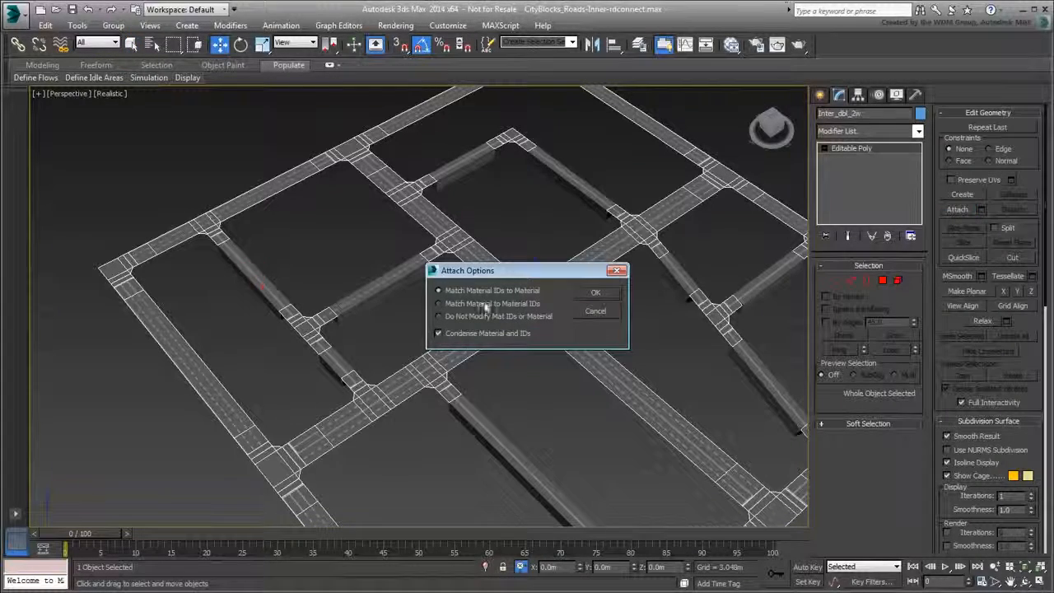
pyautogui.click(588, 292)
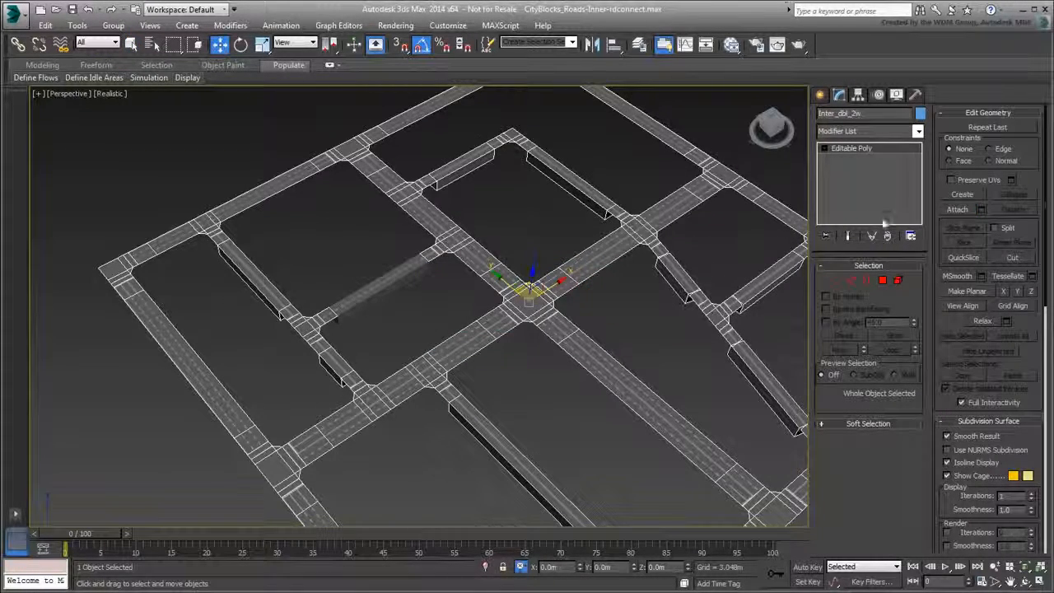
# Step: Attach the remaining separate inner road segment between the upper-left blocks to the Inter_dbl_2w poly
pyautogui.click(959, 209)
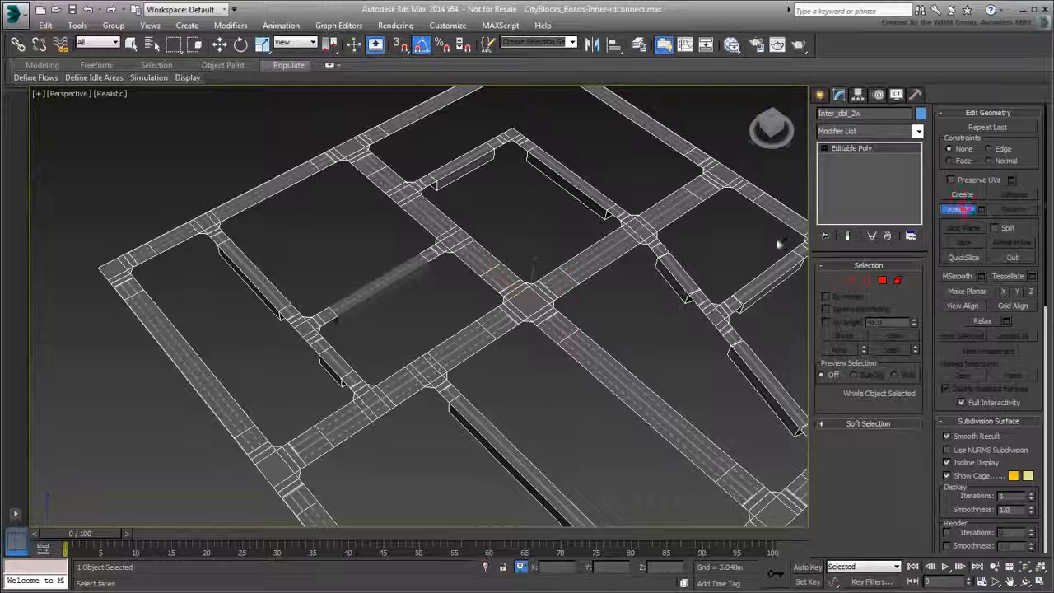
pyautogui.click(381, 286)
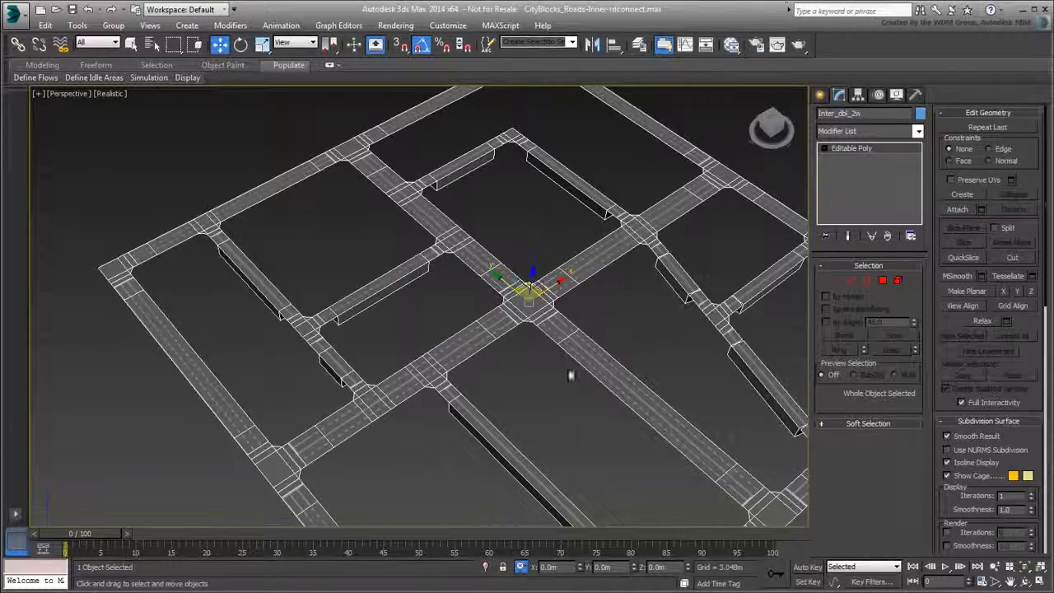
pyautogui.moveTo(570, 376); pyautogui.dragTo(452, 360, button='middle')
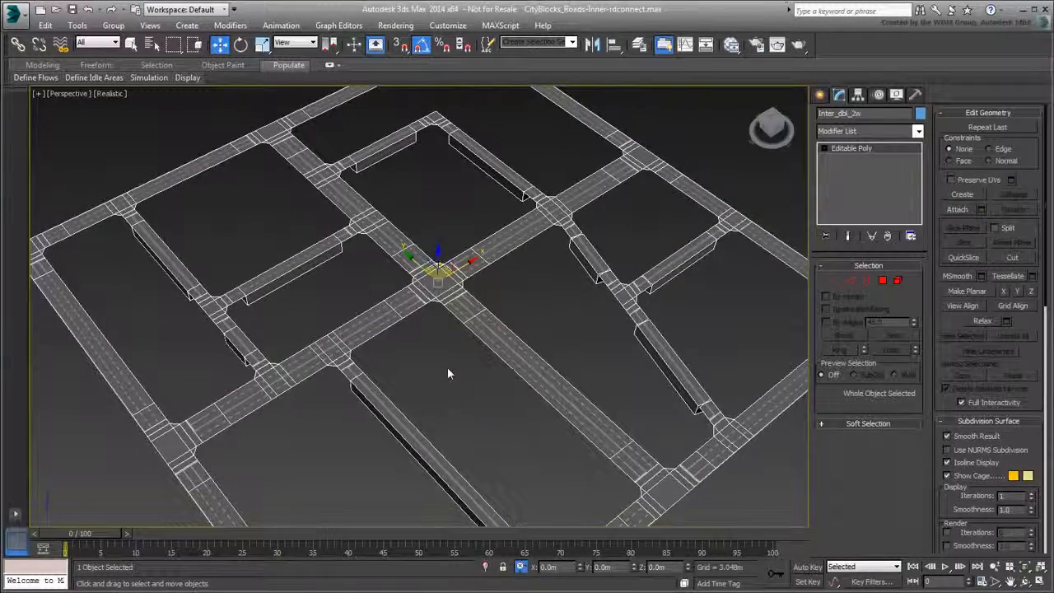
pyautogui.hotkey('alt', 'w')
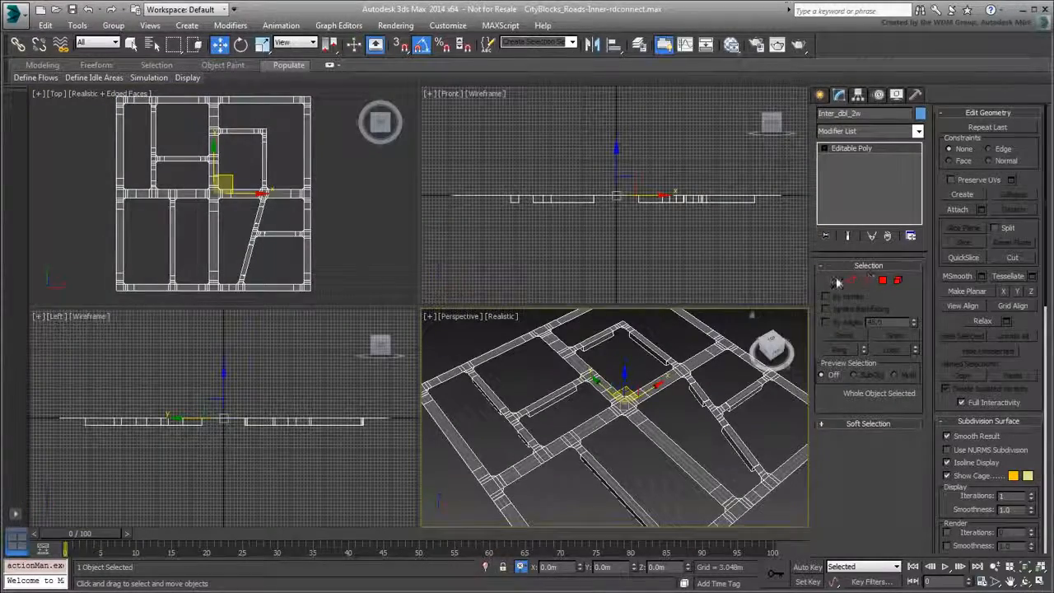
# Step: In the Front view, select the lower vertices of the road network and delete them to remove the swept roads' side walls
pyautogui.click(835, 281)
pyautogui.moveTo(470, 240); pyautogui.dragTo(779, 213)
pyautogui.click(707, 250)
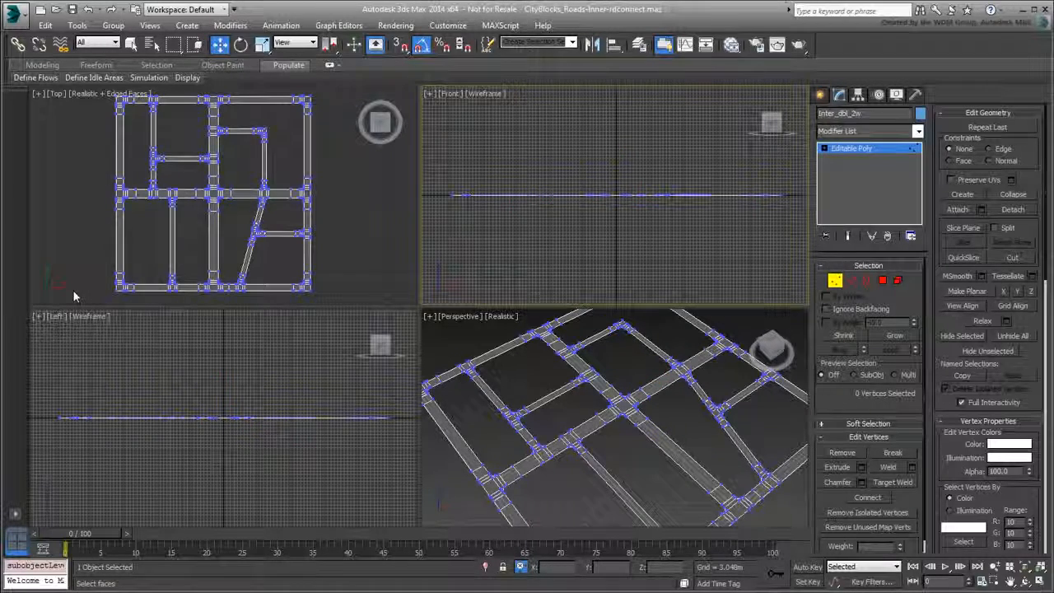
# Step: Select all vertices of the road network in the Top view, weld them, and clear the selection
pyautogui.moveTo(85, 294); pyautogui.dragTo(324, 93)
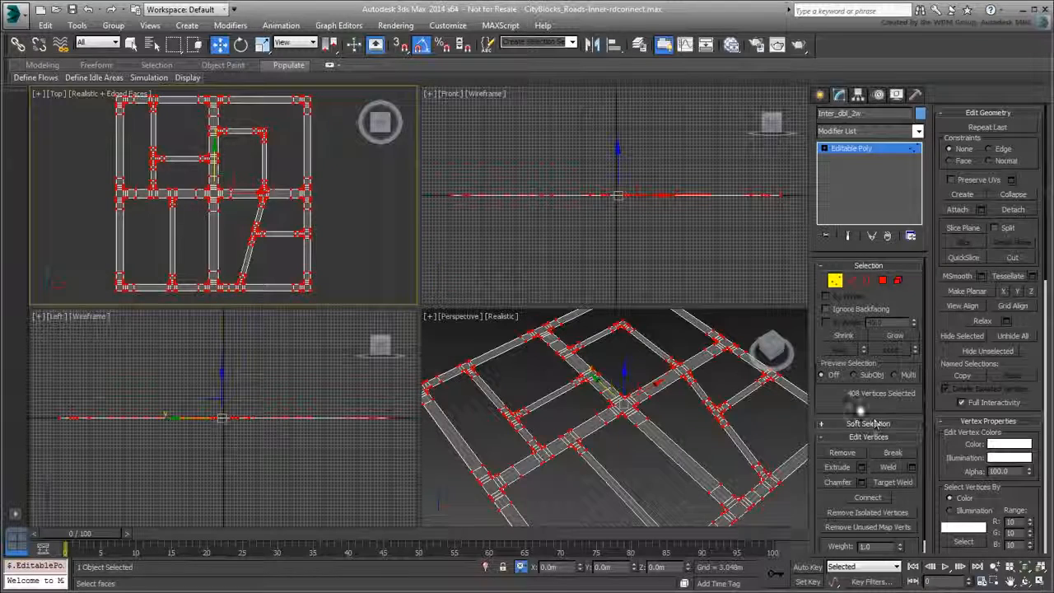
pyautogui.moveTo(832, 401); pyautogui.dragTo(833, 378)
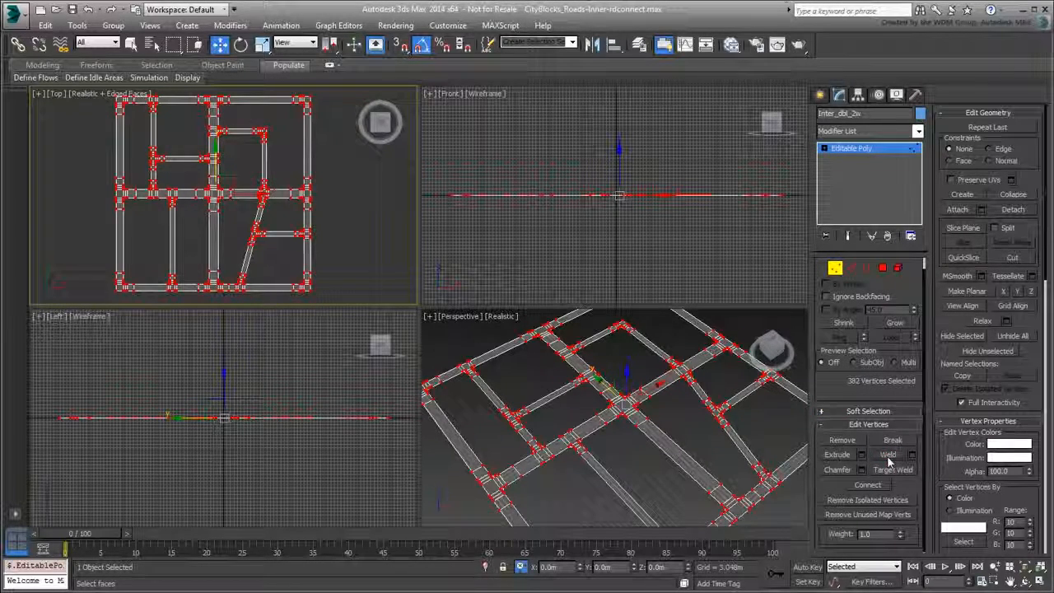
pyautogui.click(695, 428)
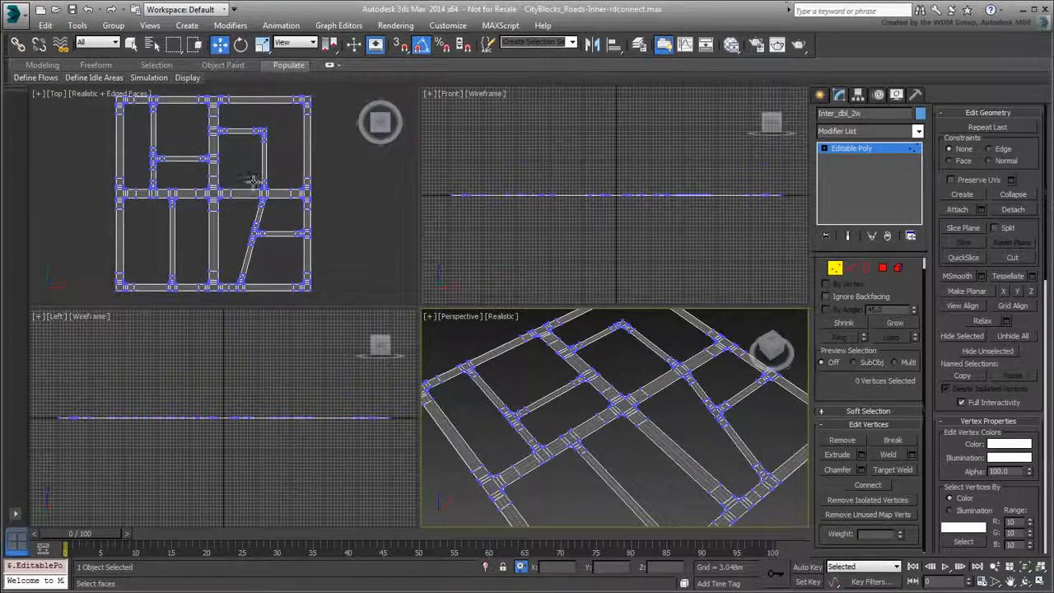
# Step: Target Weld the mismatched vertices where the diagonal road meets its upper junction
pyautogui.scroll(10, 258, 198)
pyautogui.keyDown('alt'); pyautogui.moveTo(255, 261); pyautogui.dragTo(243, 243, button='middle'); pyautogui.keyUp('alt')
pyautogui.scroll(-5, 261, 213)
pyautogui.scroll(5, 243, 243)
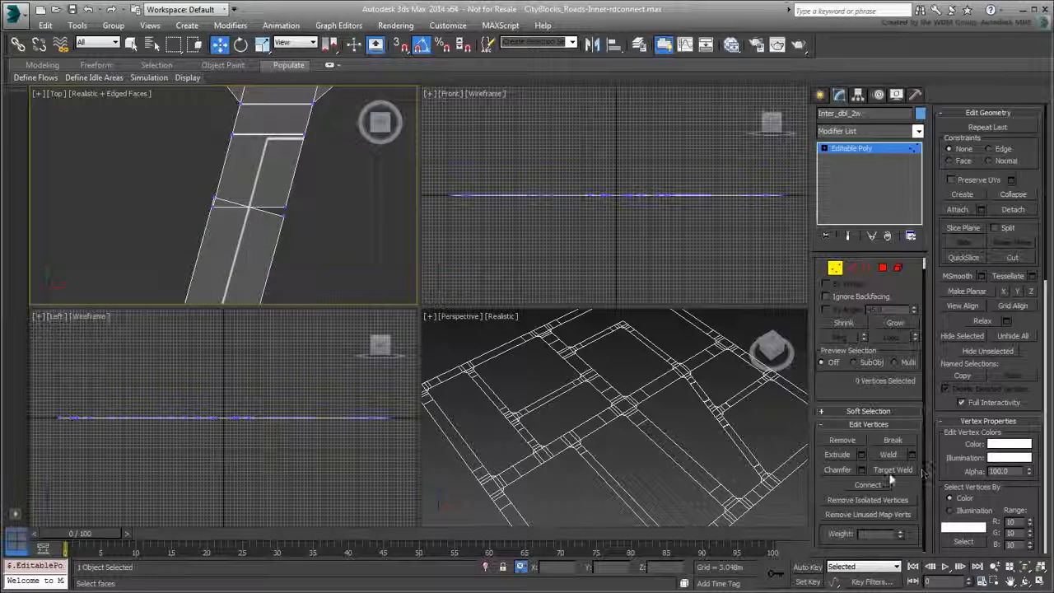
pyautogui.click(214, 205)
pyautogui.click(285, 207)
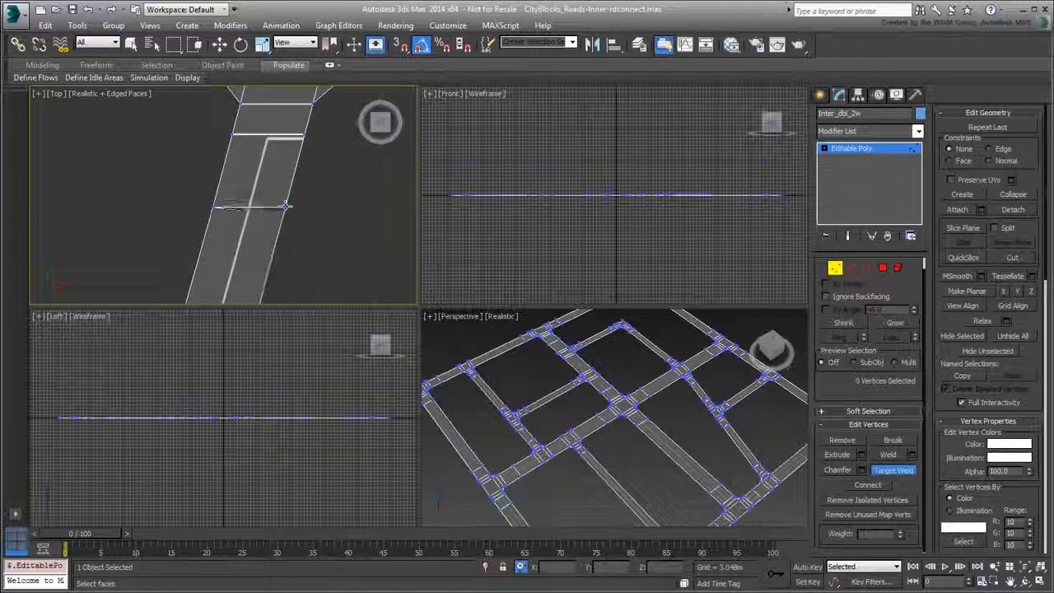
# Step: In the maximised Top view, Target Weld both vertex pairs at the diagonal road's joint just above the T-junction
pyautogui.moveTo(244, 268); pyautogui.dragTo(241, 194, button='middle')
pyautogui.scroll(-4, 273, 176)
pyautogui.scroll(5, 258, 211)
pyautogui.hotkey('alt', 'w')
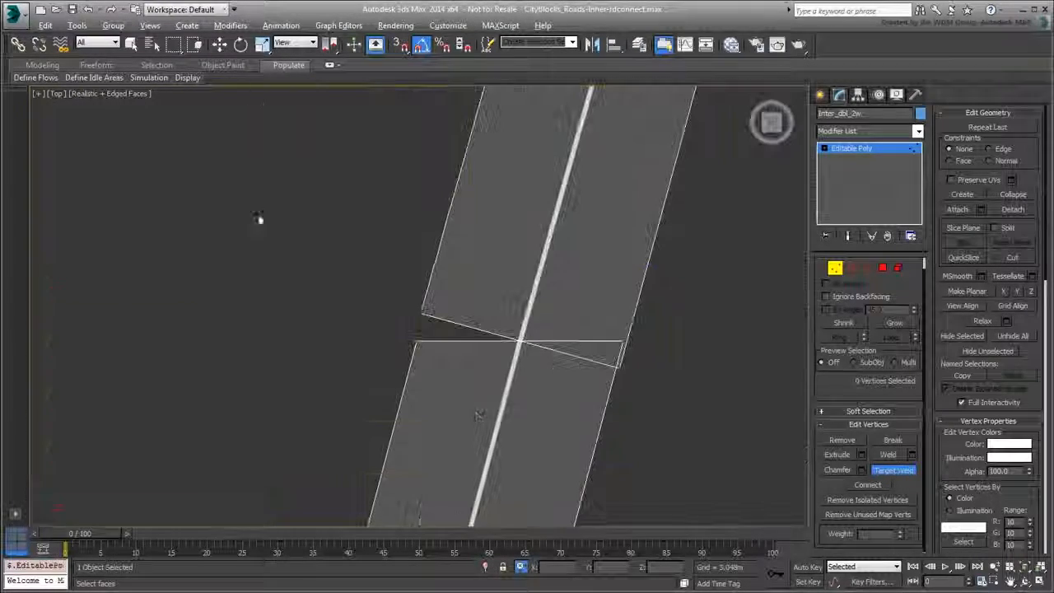
pyautogui.scroll(2, 434, 323)
pyautogui.click(420, 312)
pyautogui.click(415, 340)
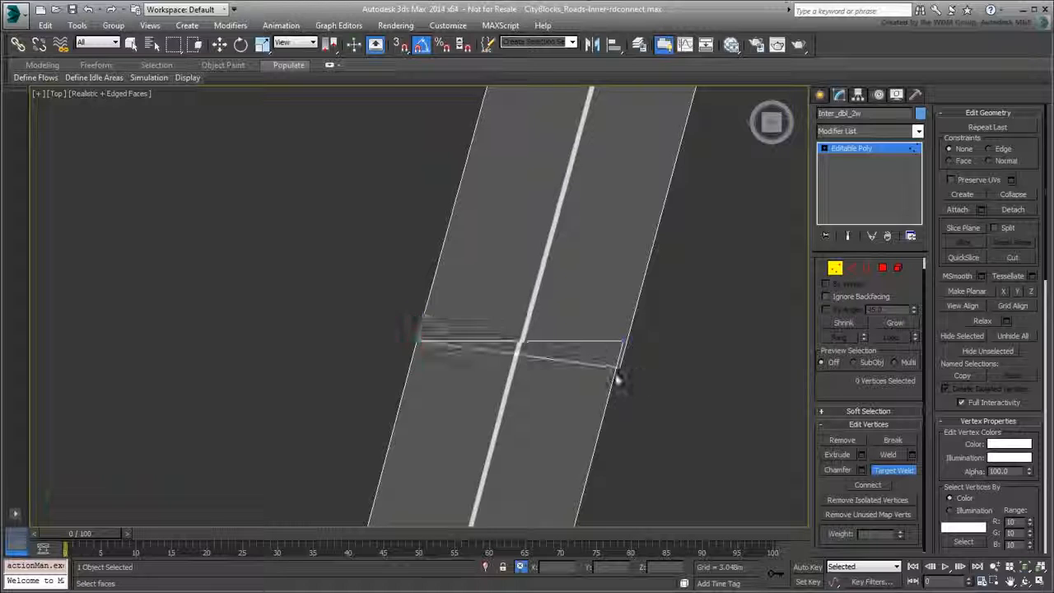
pyautogui.click(622, 367)
pyautogui.click(623, 340)
# Step: Target Weld both vertex pairs at the diagonal road's joint just below the T-junction
pyautogui.scroll(-3, 527, 374)
pyautogui.scroll(2, 461, 404)
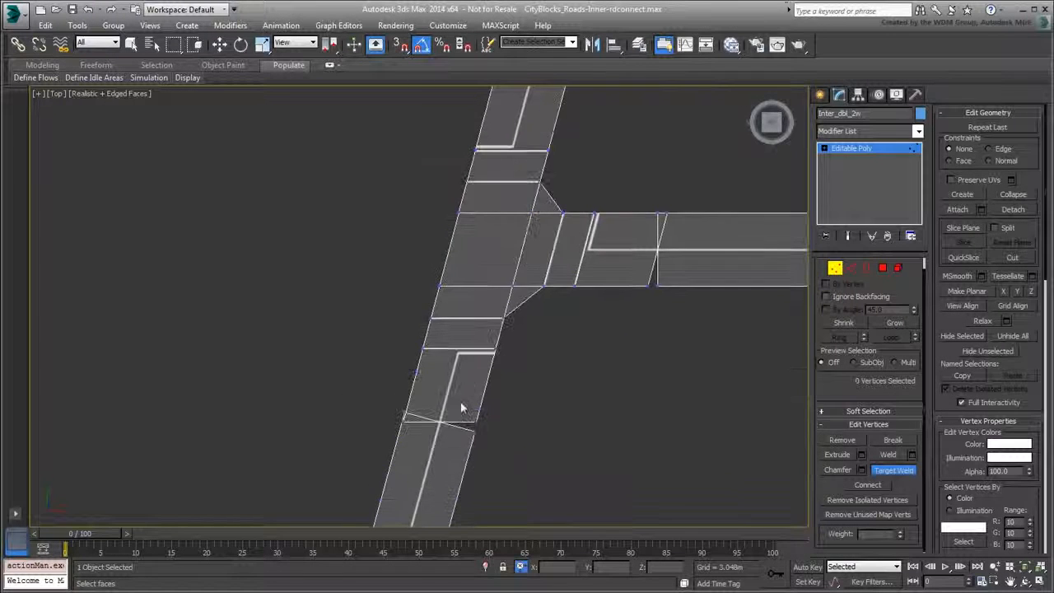
pyautogui.scroll(3, 468, 341)
pyautogui.click(375, 249)
pyautogui.click(376, 275)
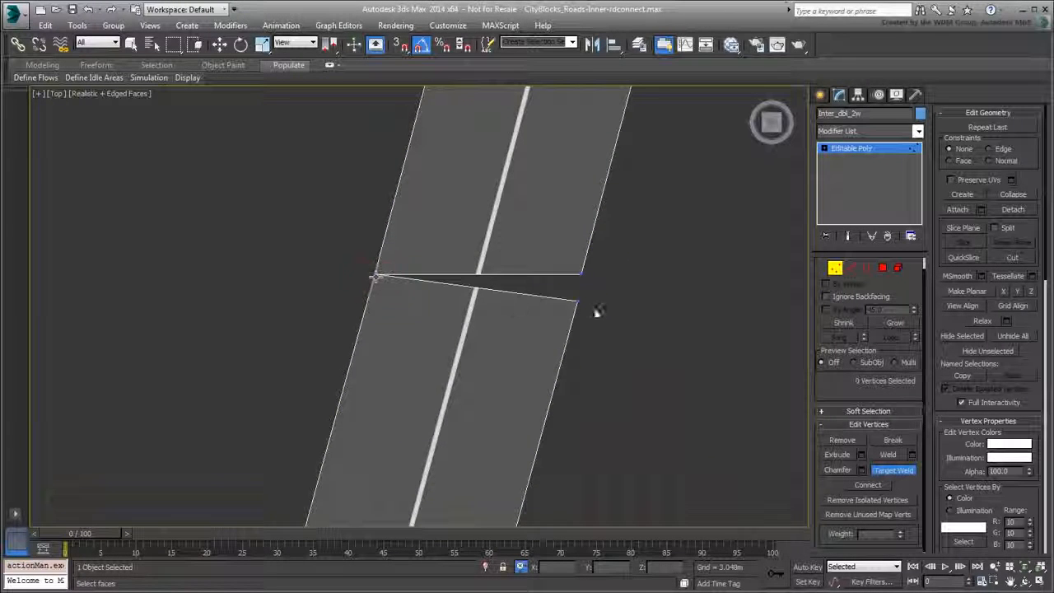
pyautogui.click(577, 302)
pyautogui.click(581, 275)
# Step: Target Weld the swept side road's two end vertices to the T-junction's slanted horizontal arm
pyautogui.scroll(-3, 560, 264)
pyautogui.scroll(4, 557, 228)
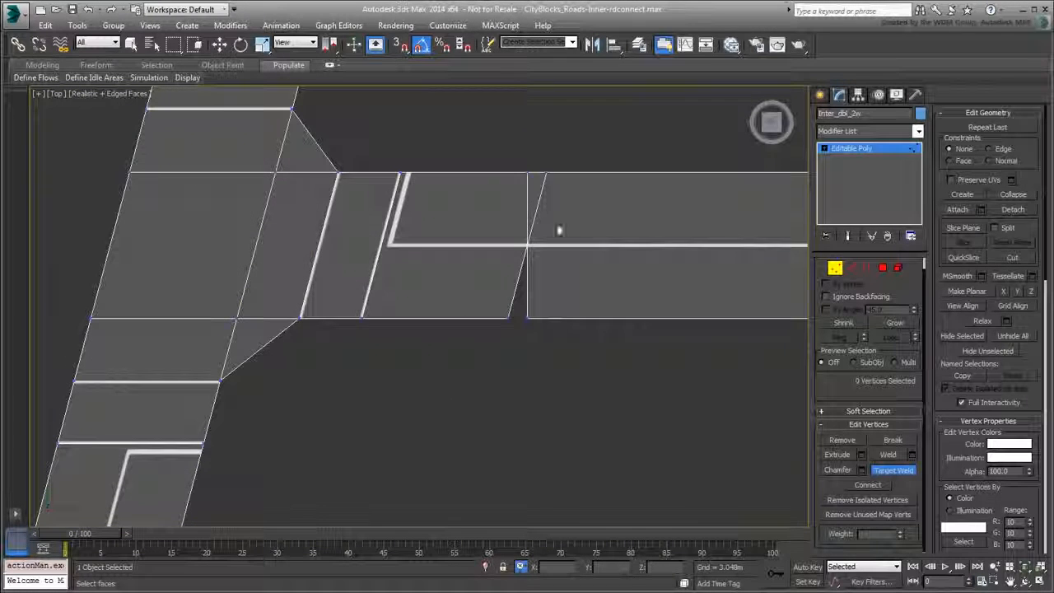
pyautogui.click(547, 173)
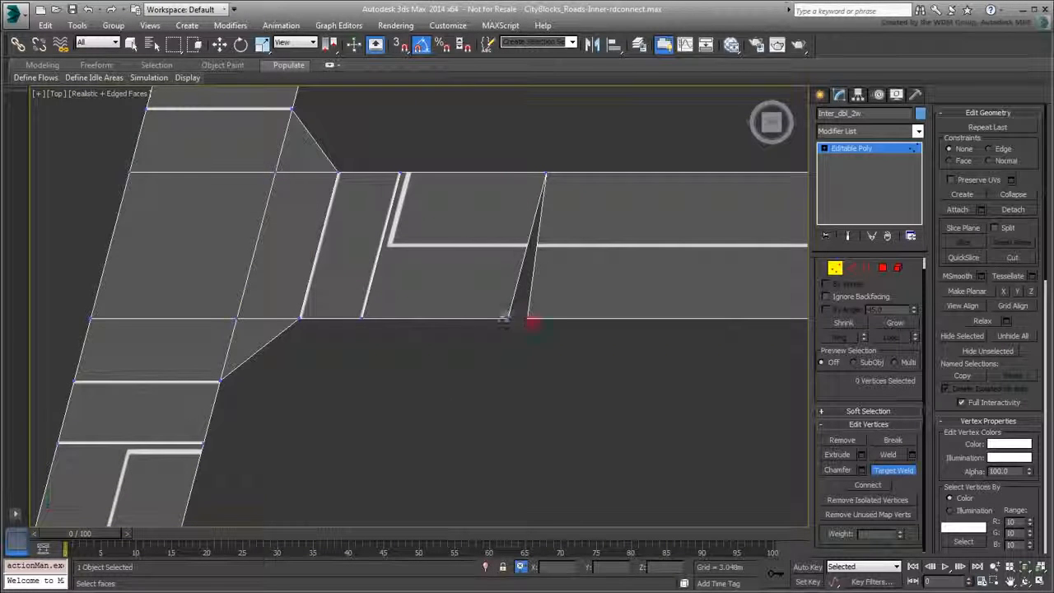
pyautogui.click(506, 319)
# Step: Target Weld the vertex pairs at the diagonal road's lowest joint, leave vertex editing and restore the four-viewport layout
pyautogui.scroll(-4, 415, 337)
pyautogui.moveTo(392, 445); pyautogui.dragTo(416, 220, button='middle')
pyautogui.scroll(4, 365, 378)
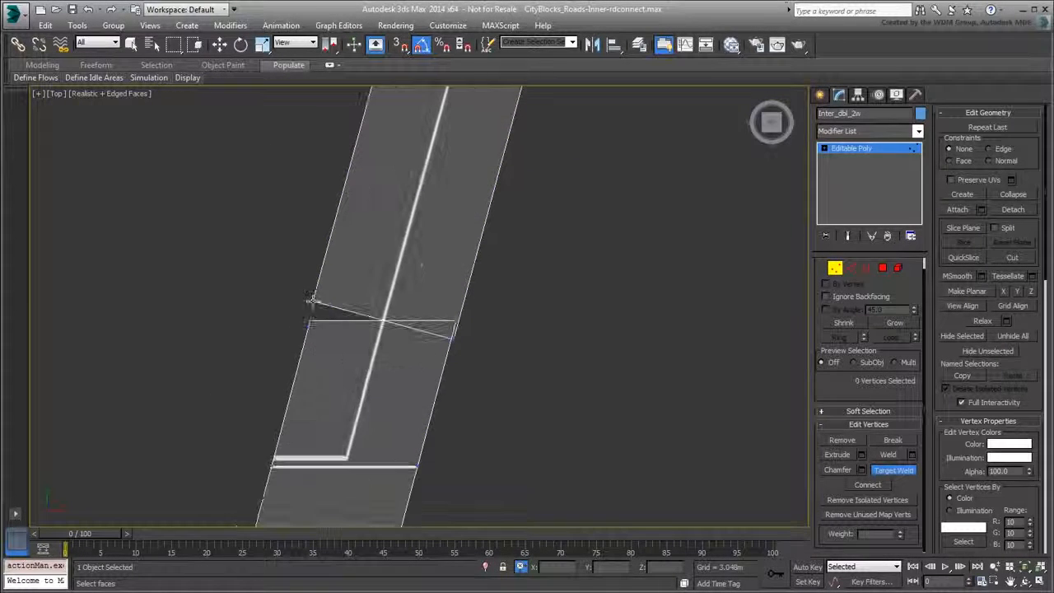
pyautogui.click(310, 299)
pyautogui.click(307, 321)
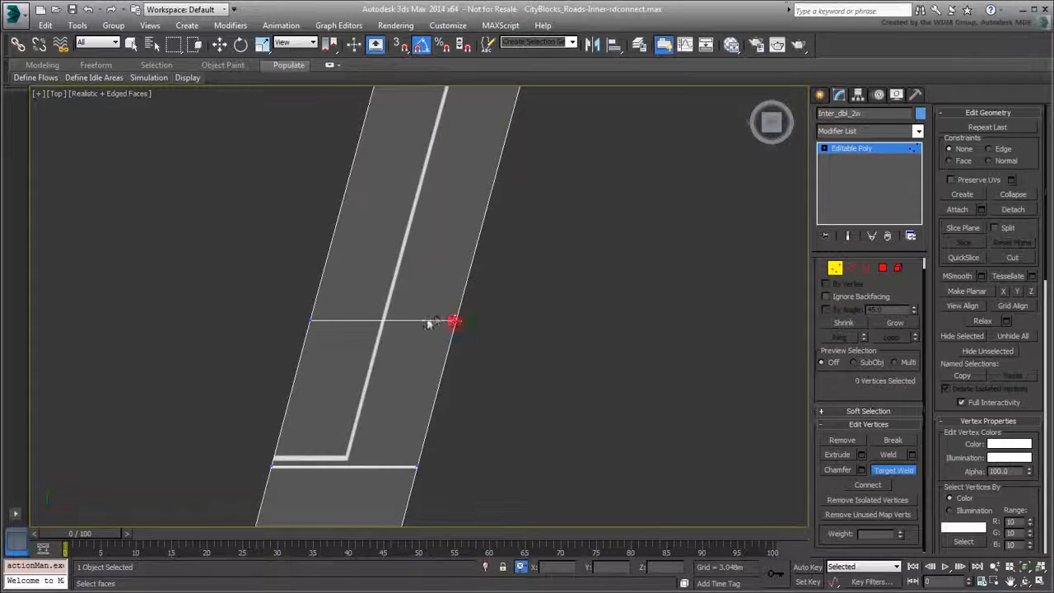
pyautogui.scroll(-6, 414, 254)
pyautogui.moveTo(423, 366); pyautogui.dragTo(414, 370, button='middle')
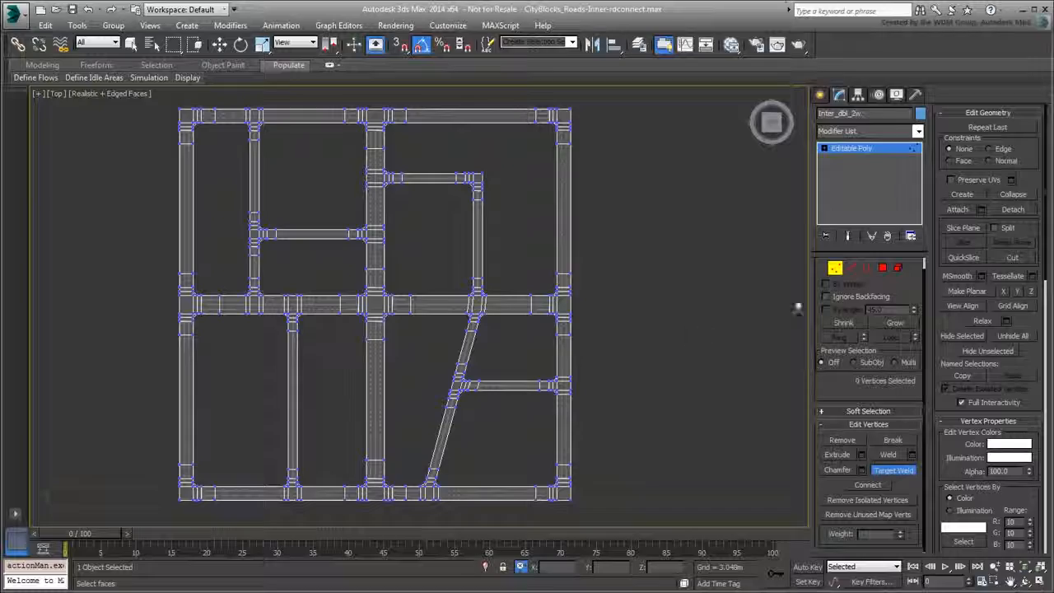
pyautogui.click(834, 268)
pyautogui.hotkey('alt', 'w')
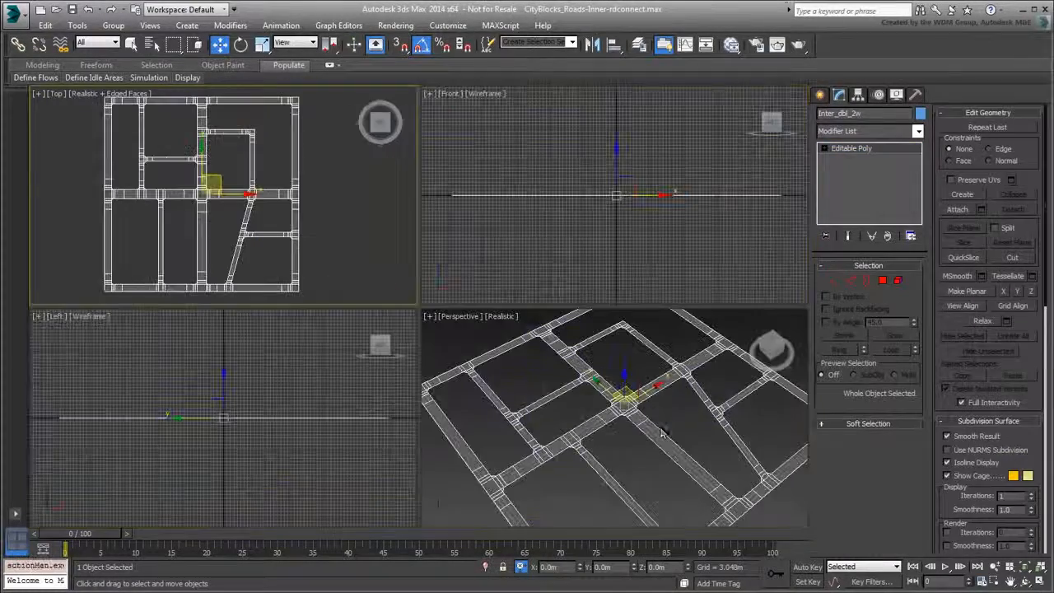
# Step: Examine the welded road network in the maximised Perspective view and deselect it
pyautogui.hotkey('alt', 'w')
pyautogui.moveTo(532, 422); pyautogui.dragTo(459, 376, button='middle')
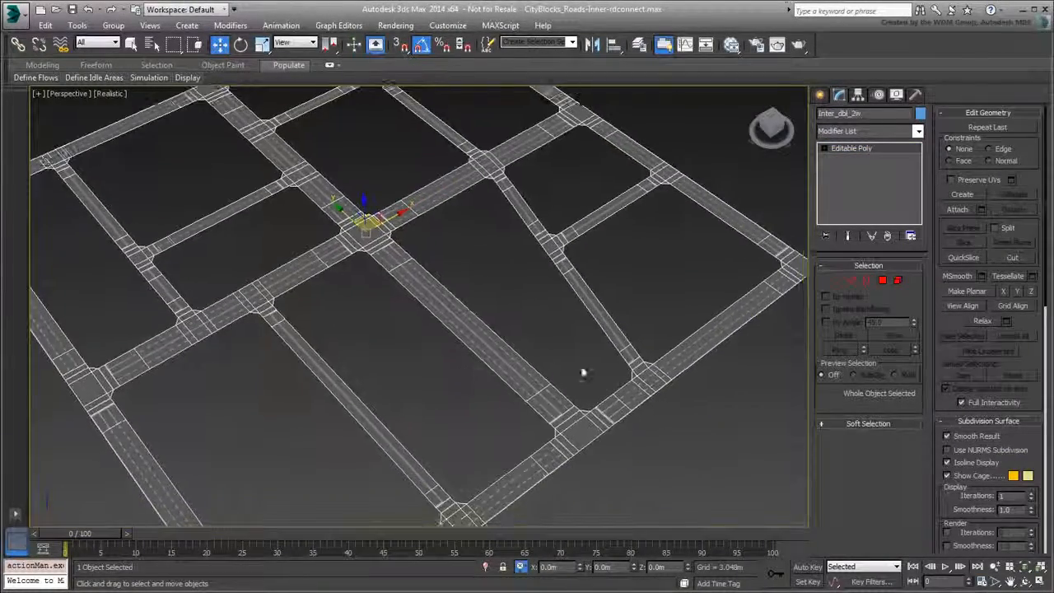
pyautogui.scroll(5, 618, 354)
pyautogui.scroll(-5, 618, 354)
pyautogui.scroll(-6, 532, 358)
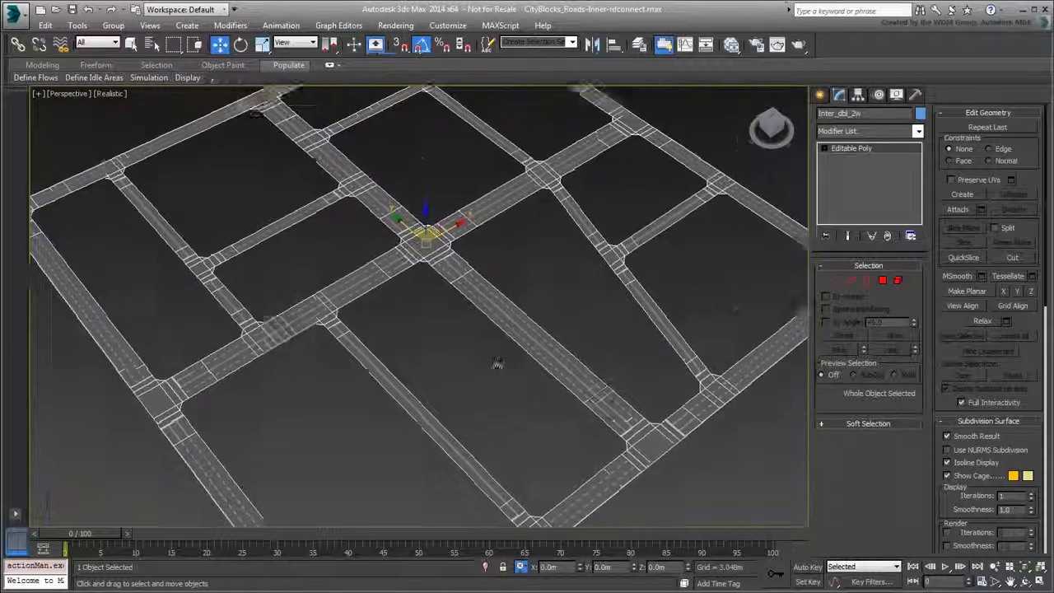
pyautogui.keyDown('alt'); pyautogui.moveTo(490, 366); pyautogui.dragTo(596, 313, button='middle'); pyautogui.keyUp('alt')
pyautogui.click(531, 354)
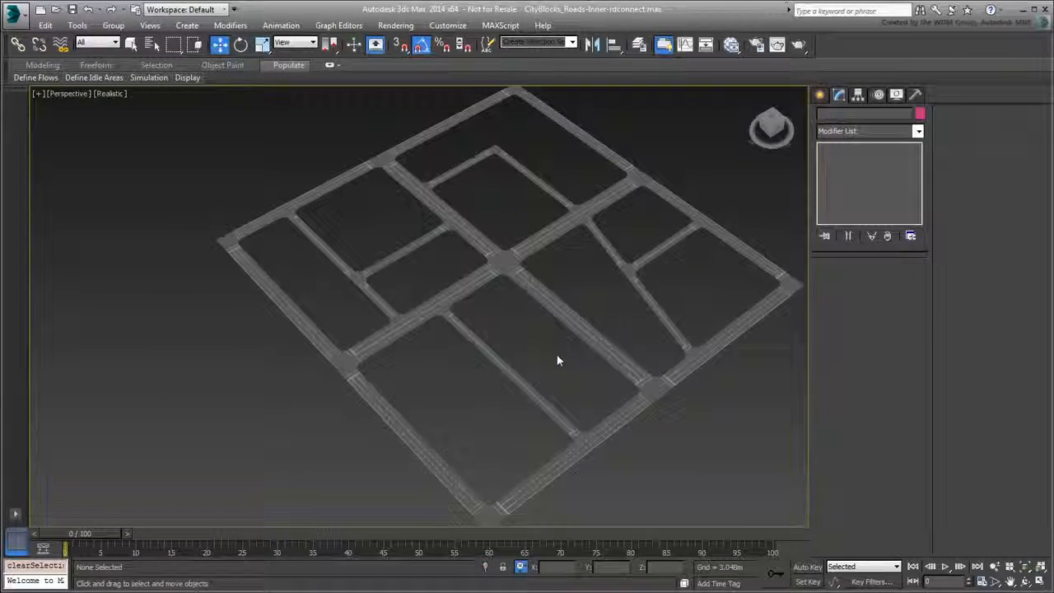
pyautogui.keyDown('alt'); pyautogui.moveTo(558, 360); pyautogui.dragTo(580, 347, button='middle'); pyautogui.keyUp('alt')
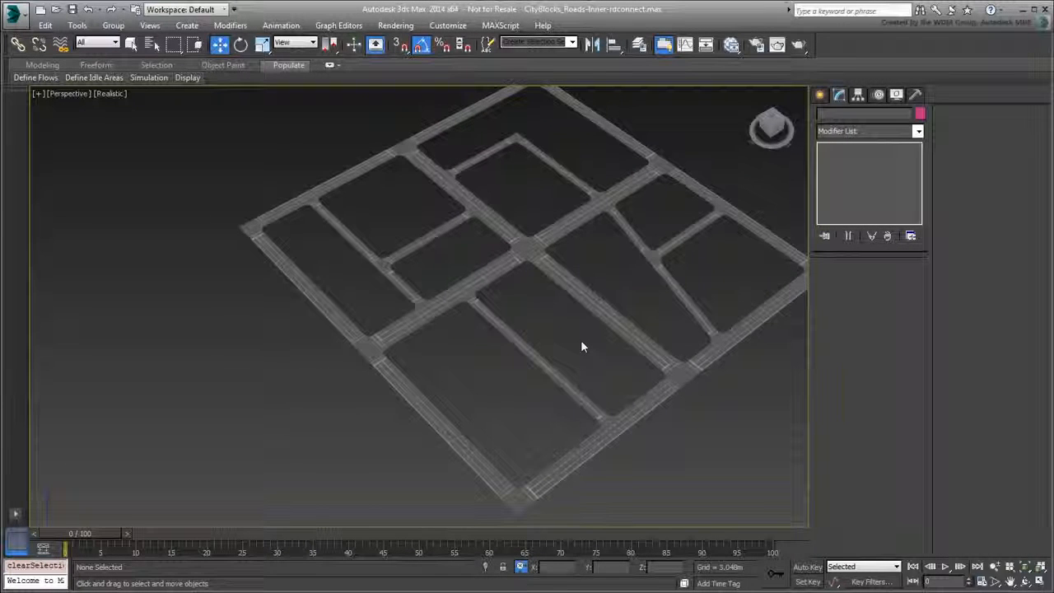
# Step: Open the Slate Material Editor and delete all nodes from the Roads view
pyautogui.press('m')
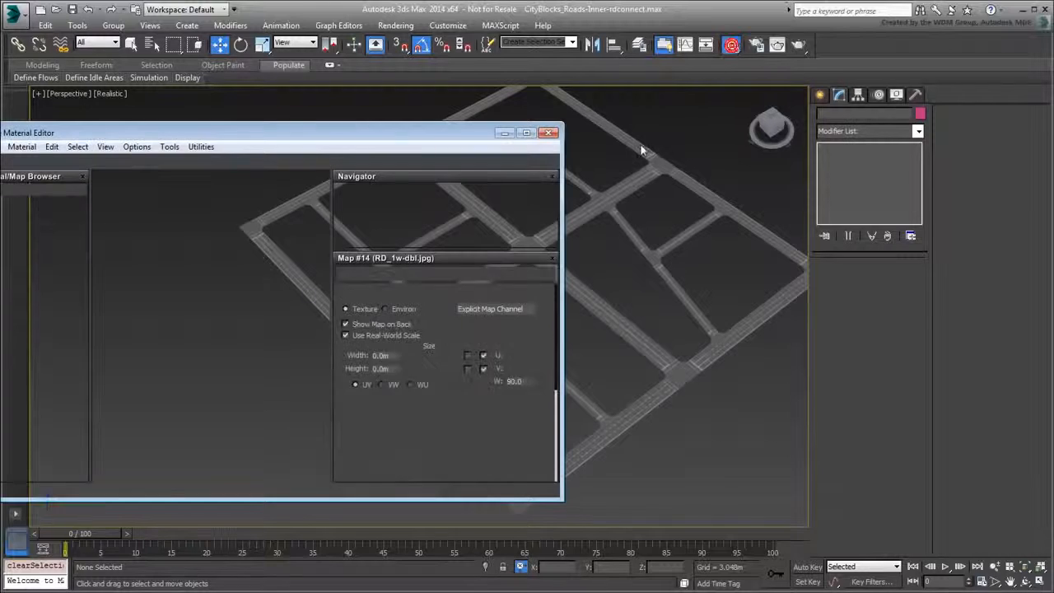
pyautogui.scroll(-10, 229, 377)
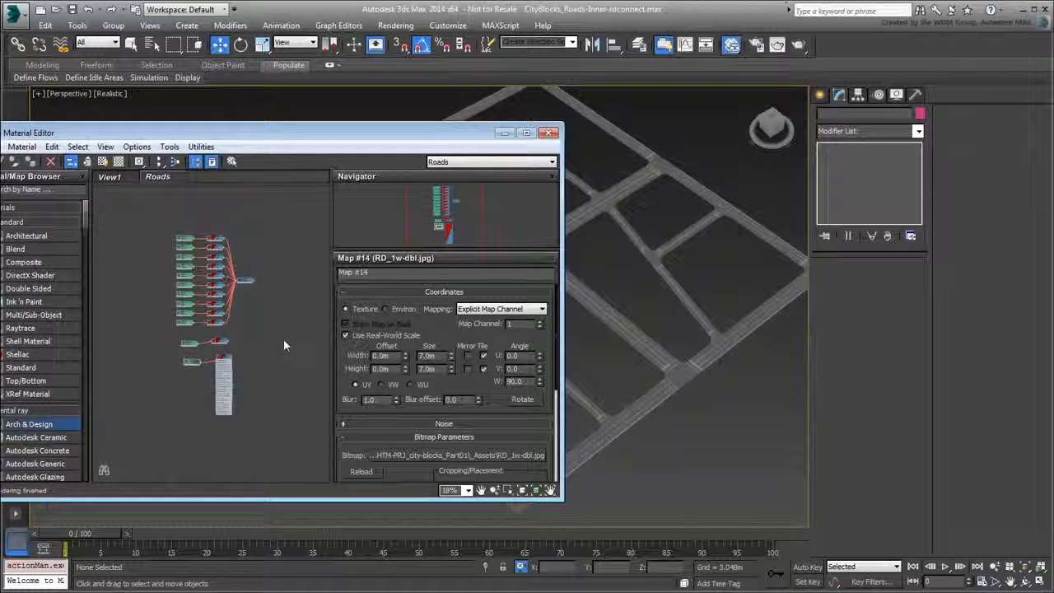
pyautogui.moveTo(290, 198); pyautogui.dragTo(114, 463)
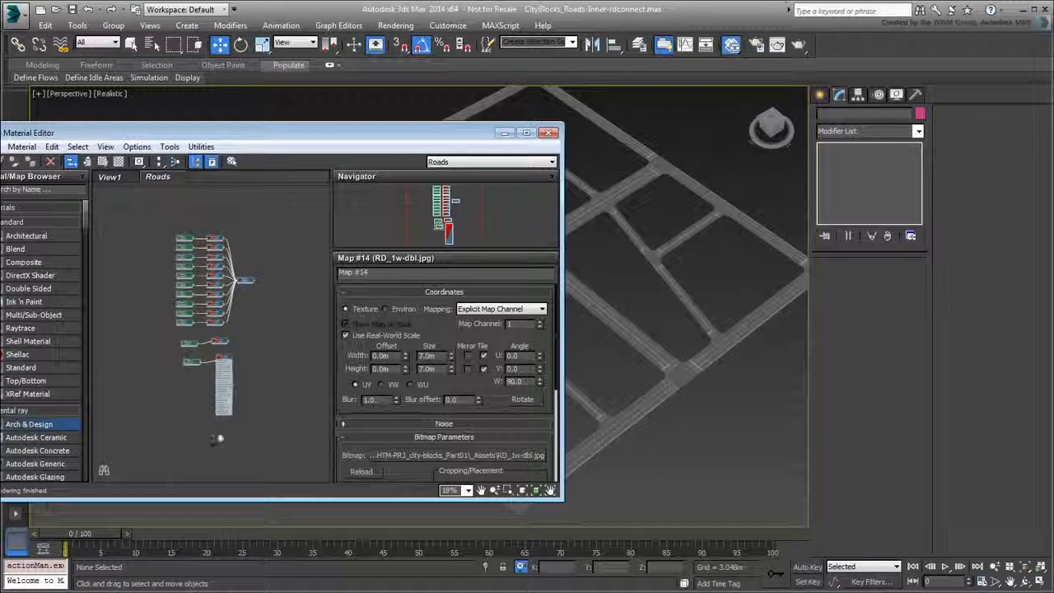
pyautogui.press('Delete')
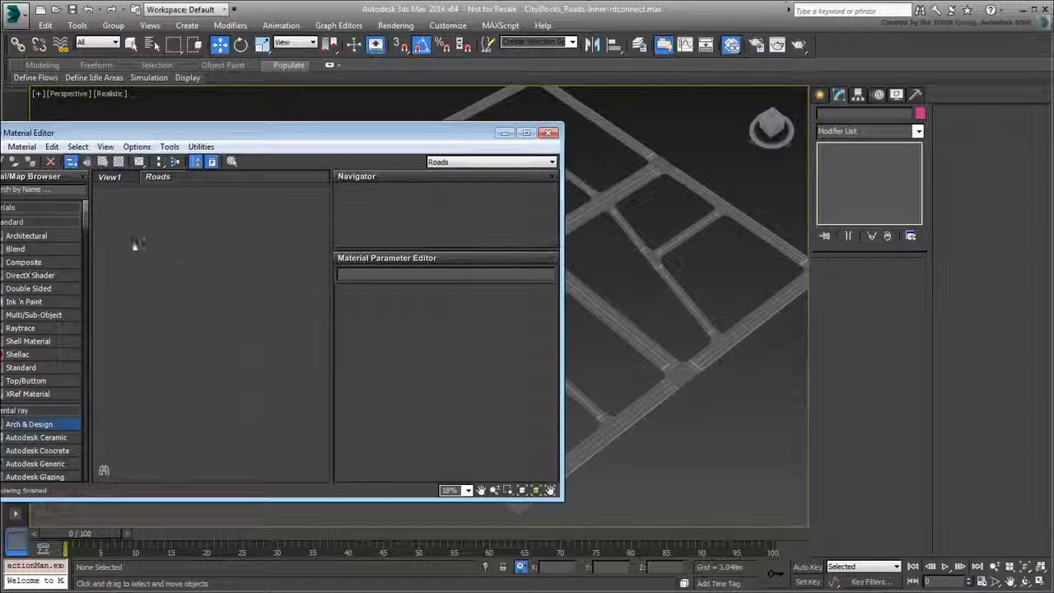
# Step: Pick the combined material from the road network into the emptied Roads view
pyautogui.moveTo(45, 133); pyautogui.dragTo(80, 128)
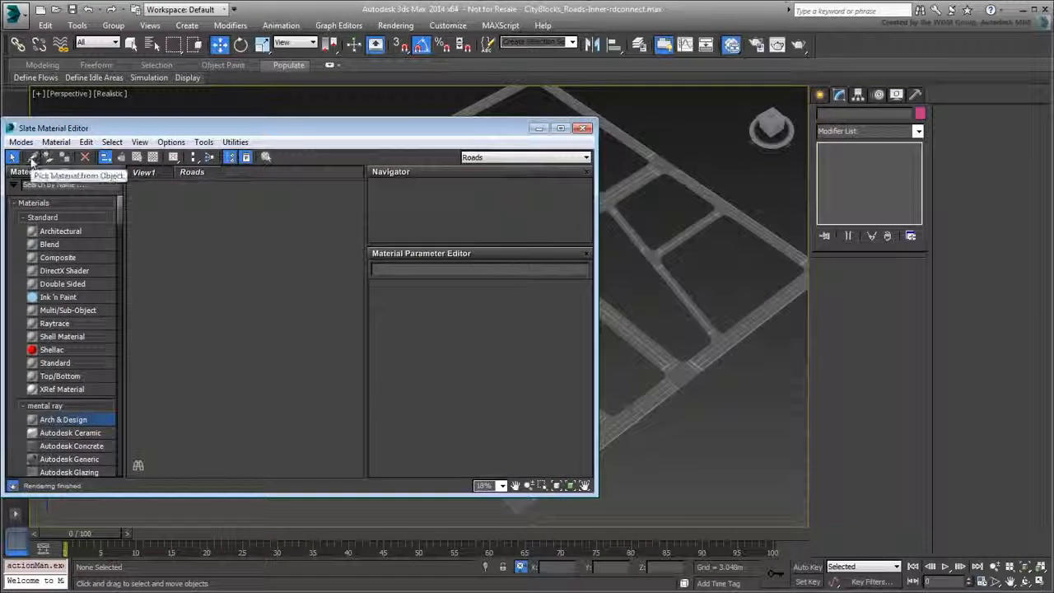
pyautogui.click(32, 159)
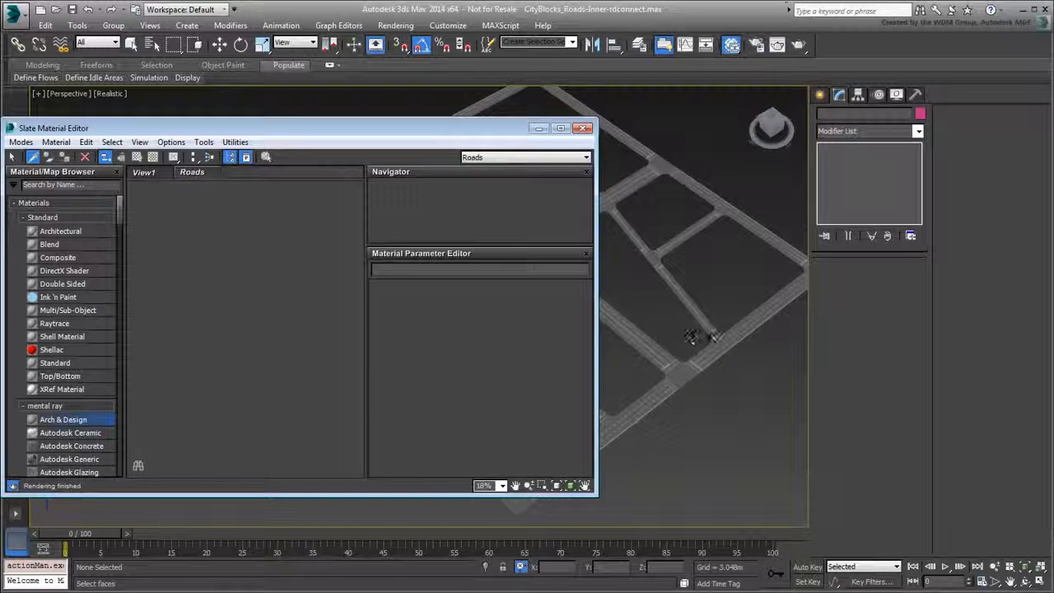
pyautogui.click(693, 338)
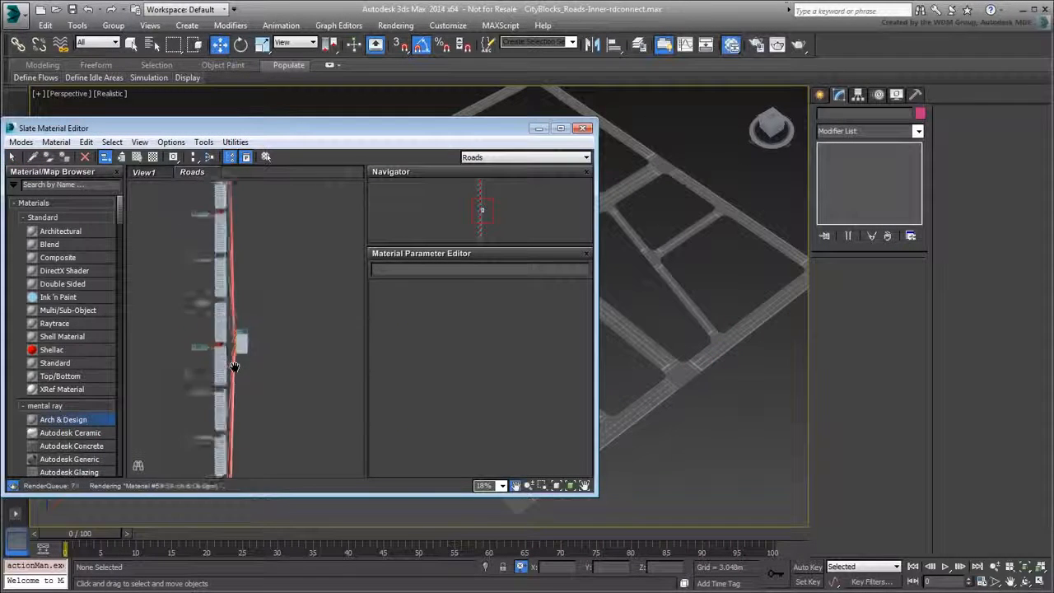
# Step: Collapse all the selected material and map nodes and lay them out neatly in the Roads view
pyautogui.scroll(-5, 234, 365)
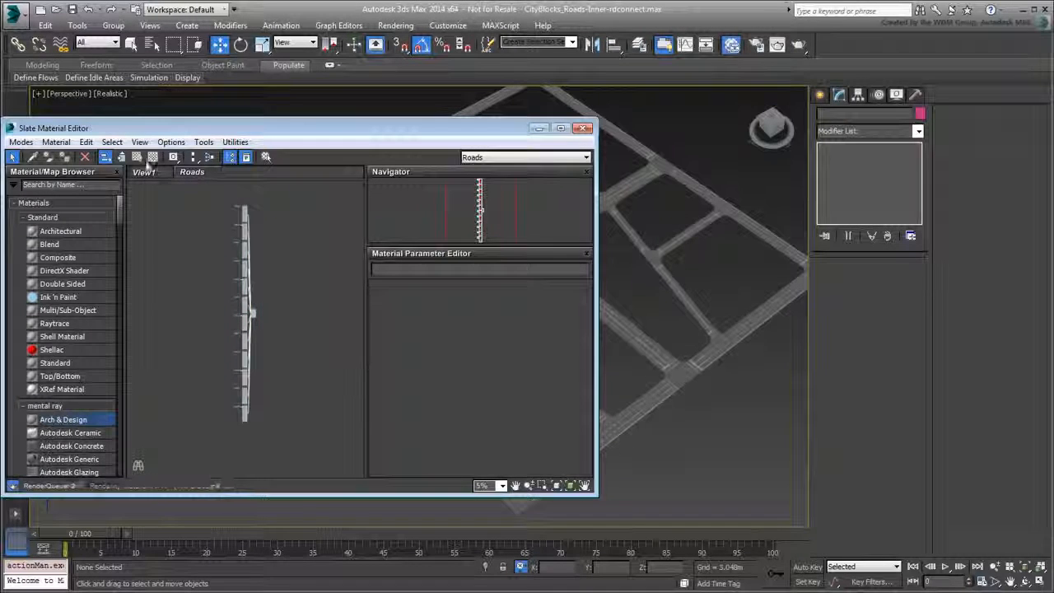
pyautogui.click(140, 142)
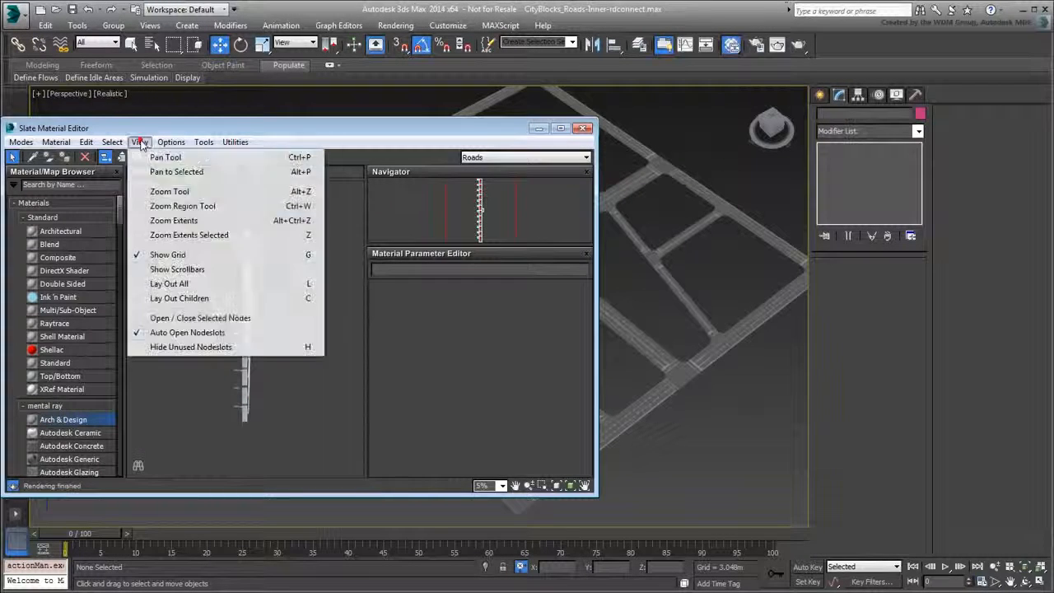
pyautogui.click(171, 323)
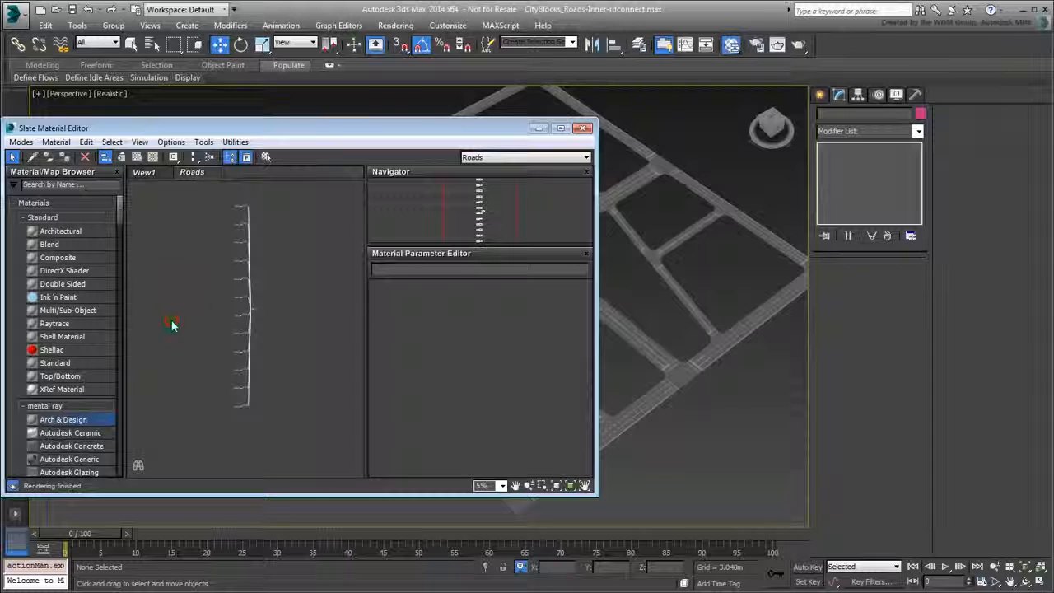
pyautogui.click(193, 158)
pyautogui.hotkey('ctrl', 'a')
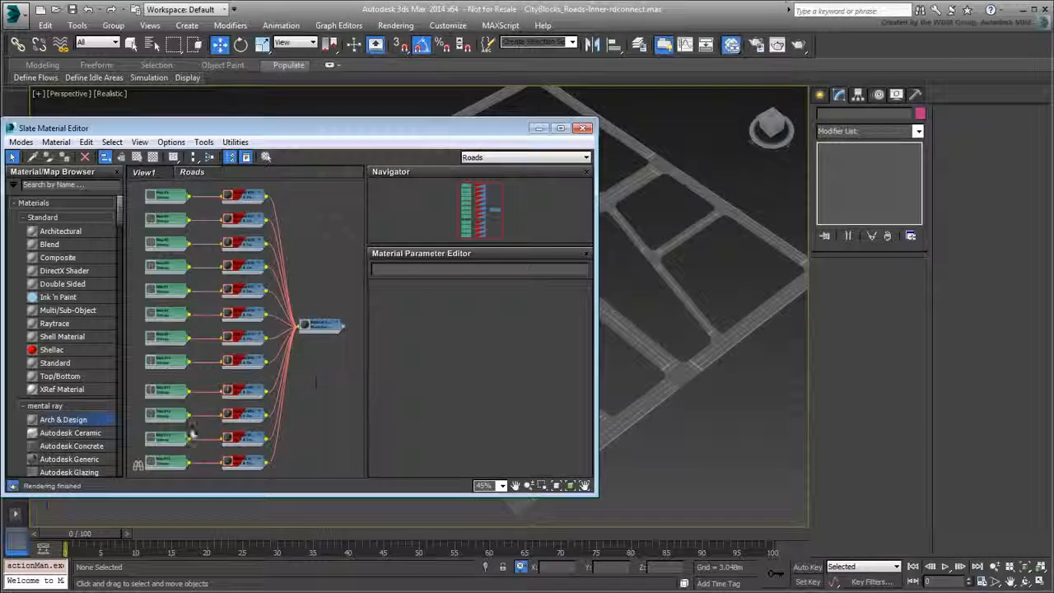
# Step: Inspect the texture previews of the Map #13 and Map #14 bitmap nodes in the Roads view
pyautogui.scroll(4, 191, 434)
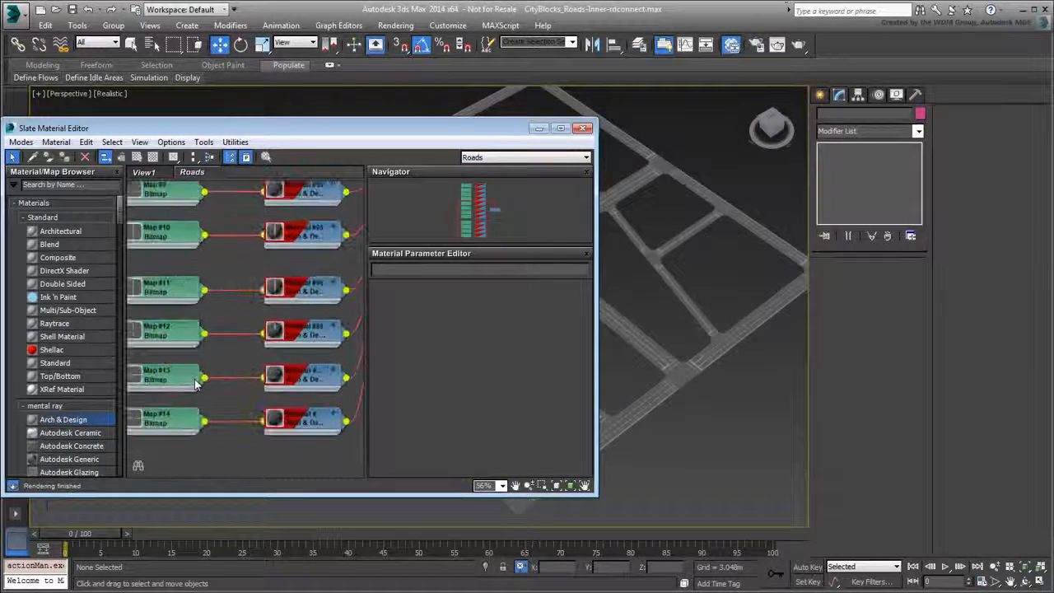
pyautogui.scroll(5, 196, 383)
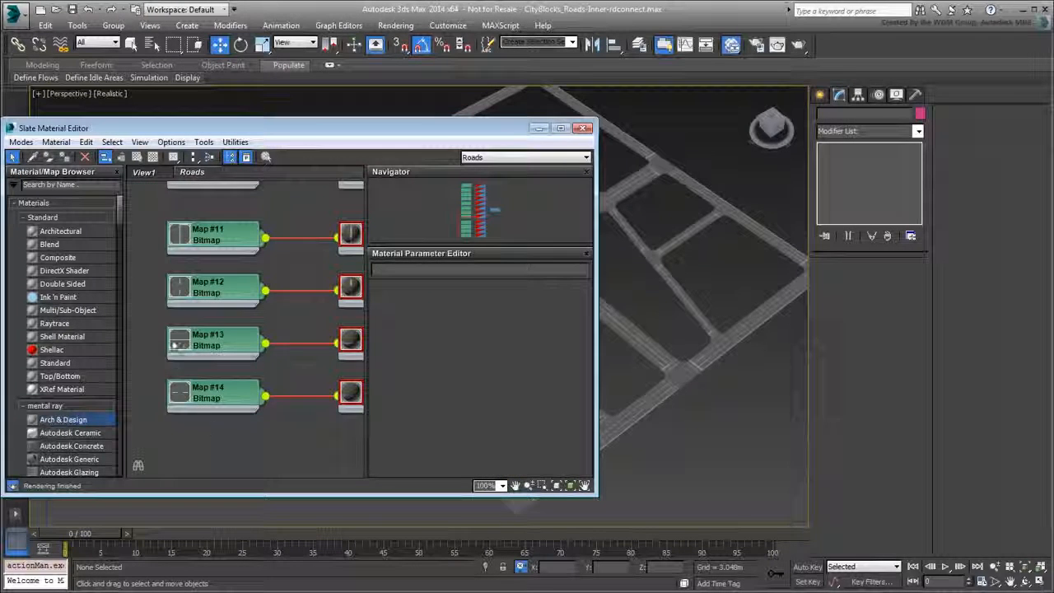
pyautogui.doubleClick(175, 344)
pyautogui.doubleClick(188, 374)
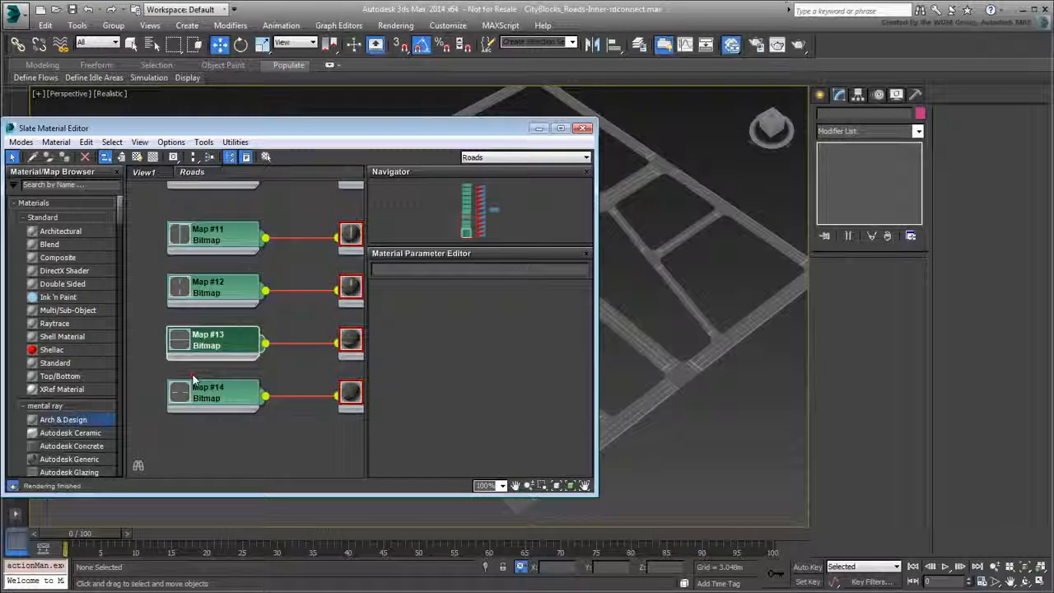
pyautogui.doubleClick(197, 395)
pyautogui.doubleClick(208, 439)
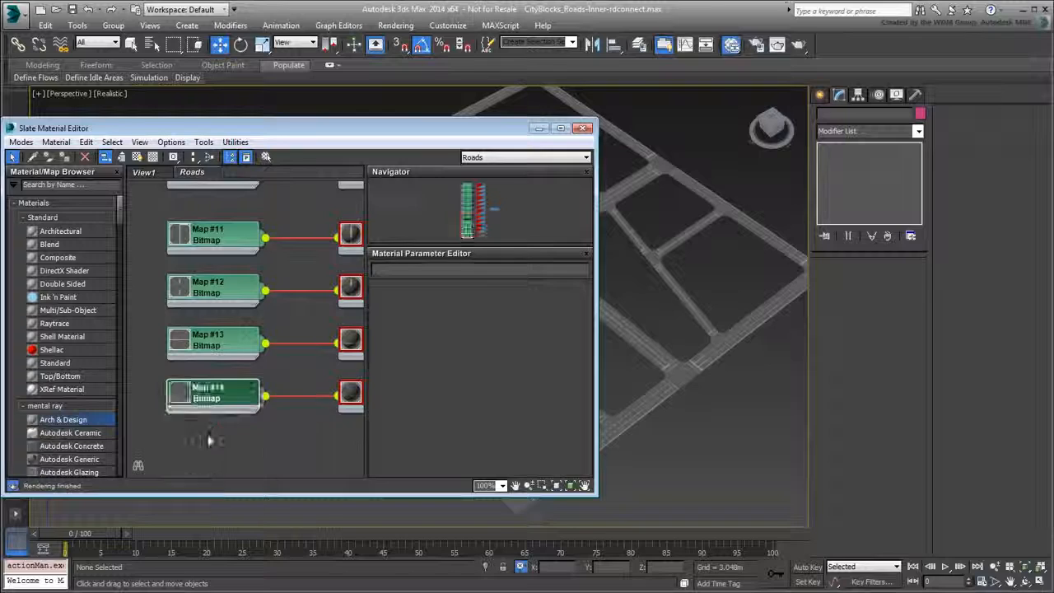
pyautogui.scroll(-5, 188, 373)
pyautogui.scroll(-6, 188, 372)
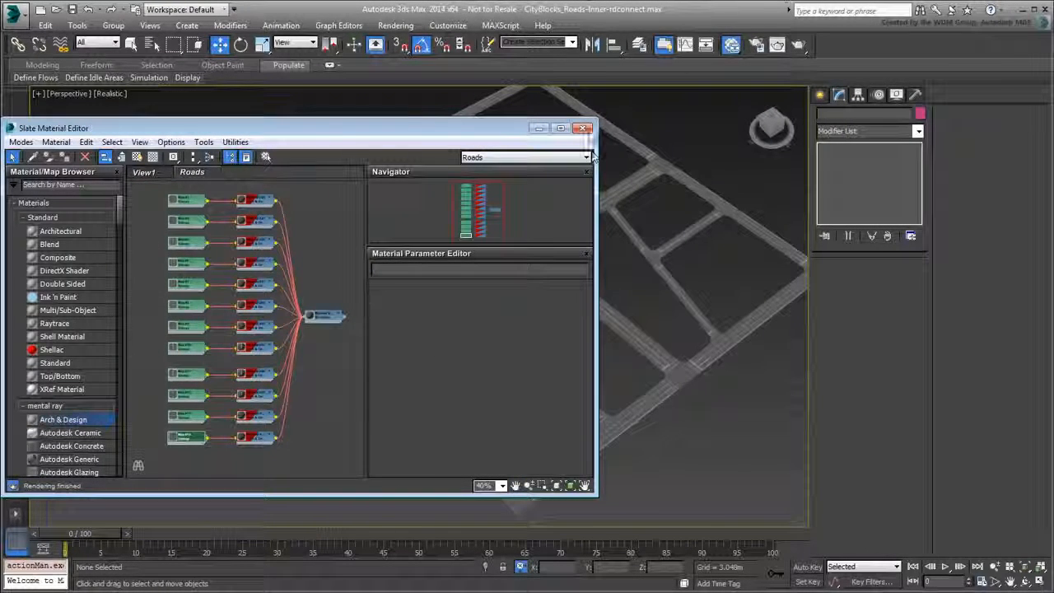
# Step: Close the Slate Material Editor and bring the whole road network into view in the Perspective viewport
pyautogui.click(583, 127)
pyautogui.moveTo(525, 292); pyautogui.dragTo(473, 305, button='middle')
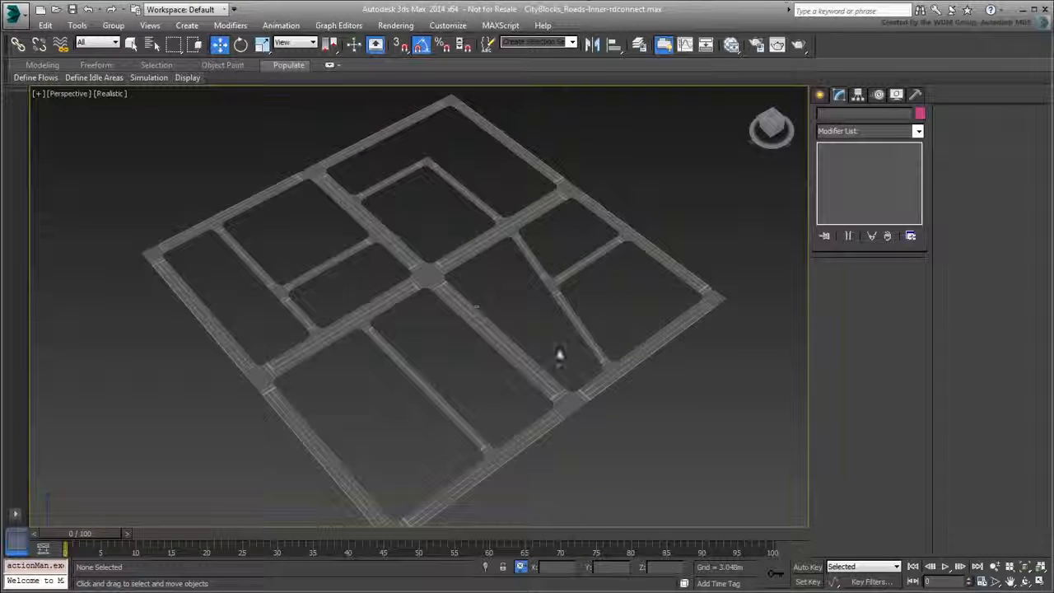